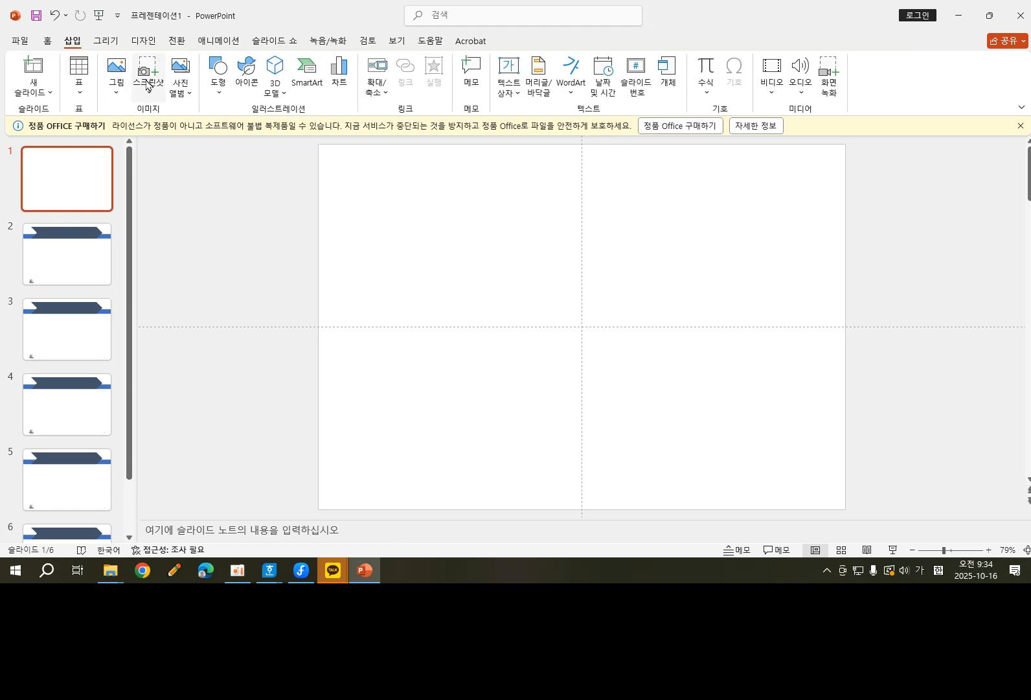
Draw a full-height rectangle about 19.05 cm high and 11.63 cm wide along slide 1's right edge.
{"action": "left_click", "coordinate": [219, 88]}
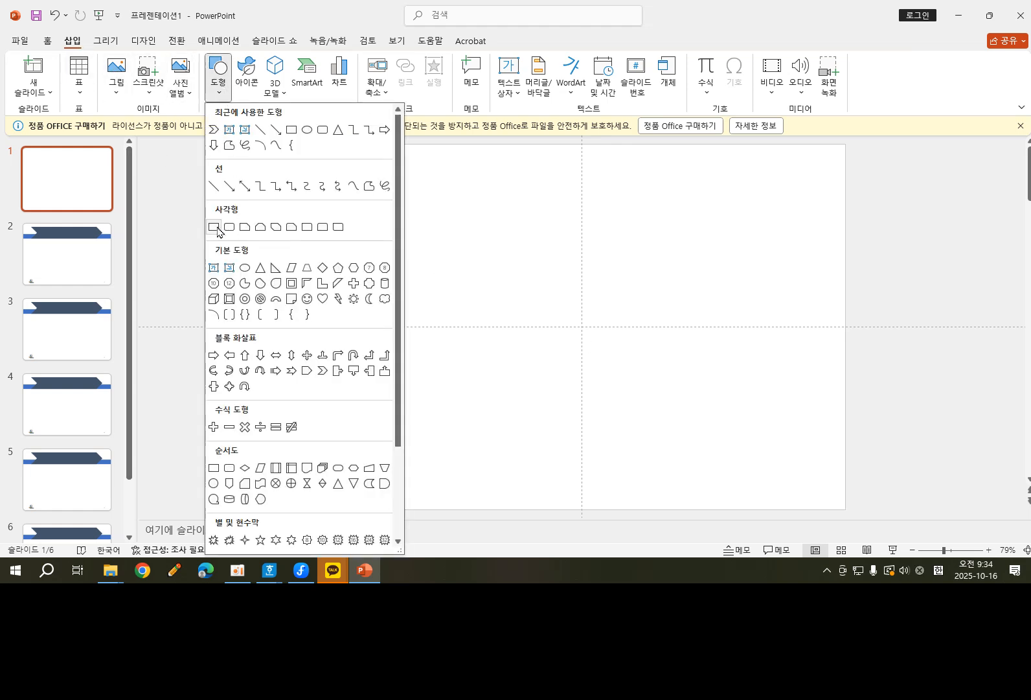
{"action": "left_click", "coordinate": [213, 227]}
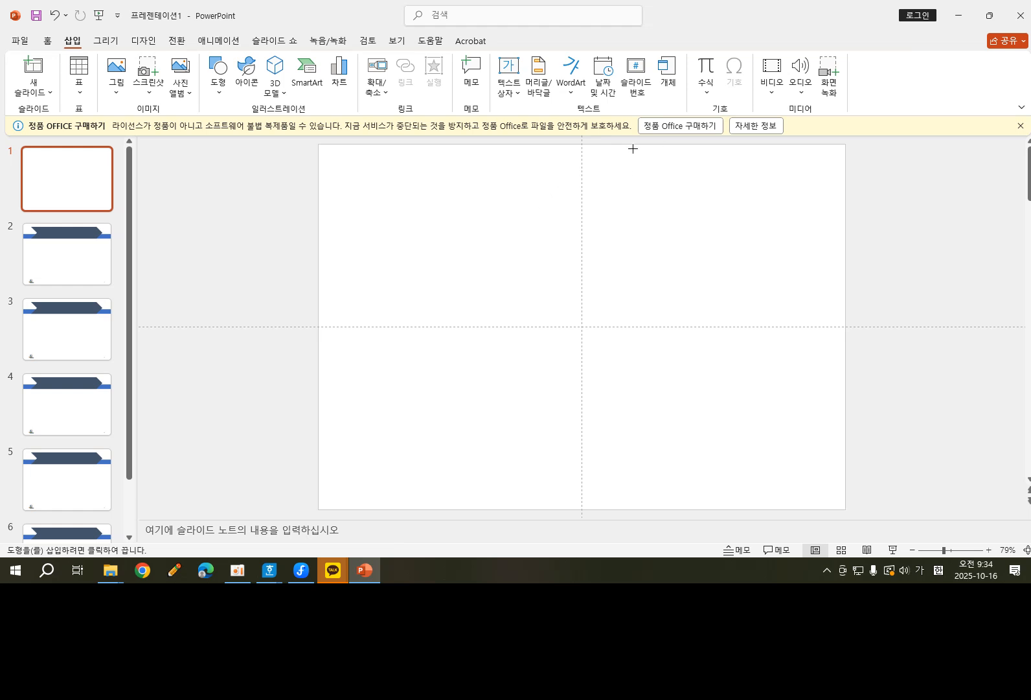
{"action": "left_click_drag", "start_coordinate": [623, 147], "coordinate": [845, 509]}
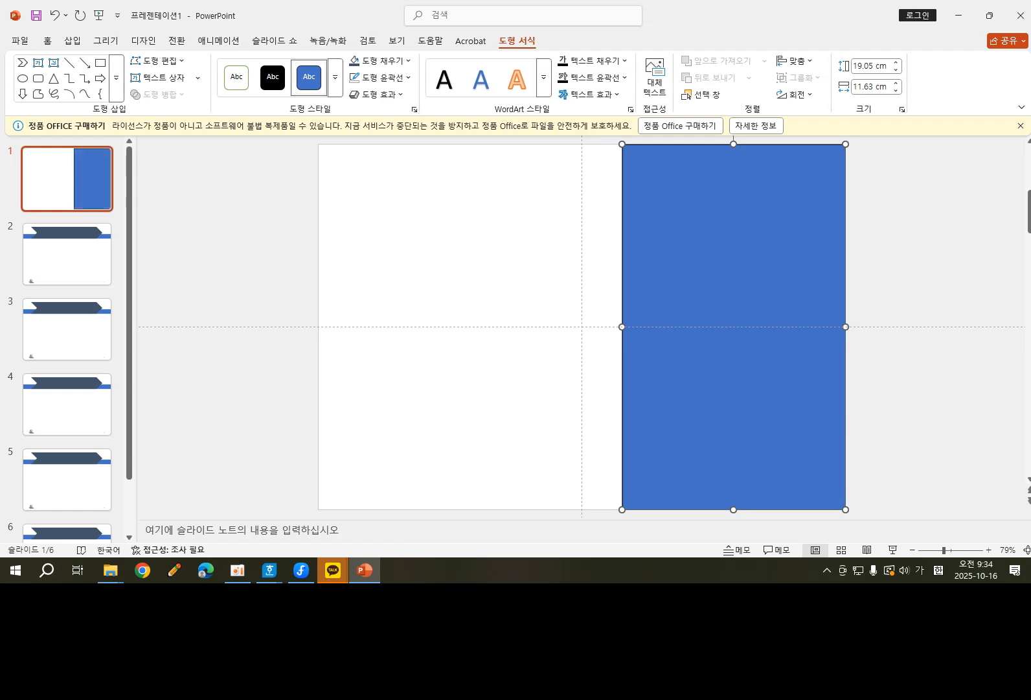
Check the cover design conditions in the exam document and fill the rectangle with the picture 그림3 from the ITQ Picture folder.
{"action": "left_click_drag", "start_coordinate": [1030, 119], "coordinate": [627, 44]}
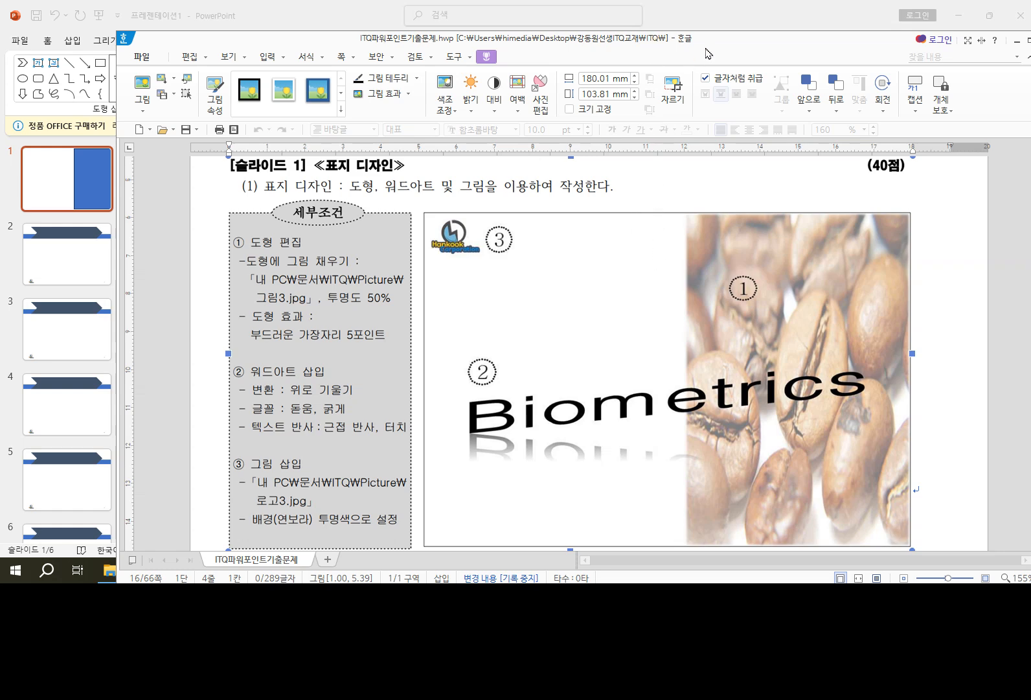
{"action": "left_click_drag", "start_coordinate": [709, 43], "coordinate": [1030, 88]}
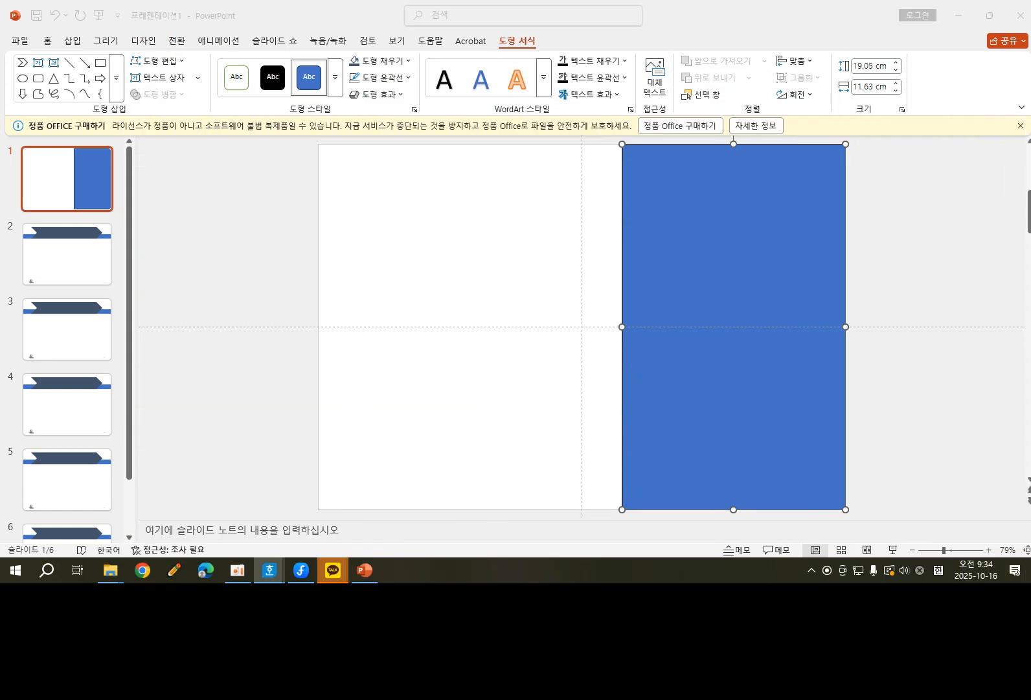
{"action": "left_click", "coordinate": [668, 232]}
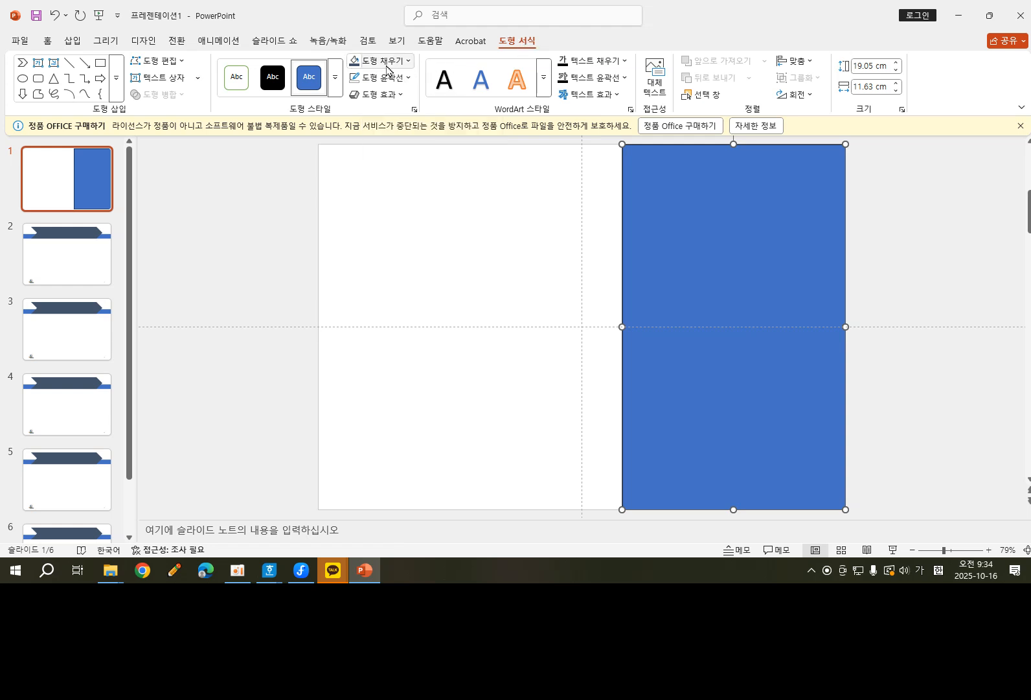
{"action": "left_click", "coordinate": [409, 61]}
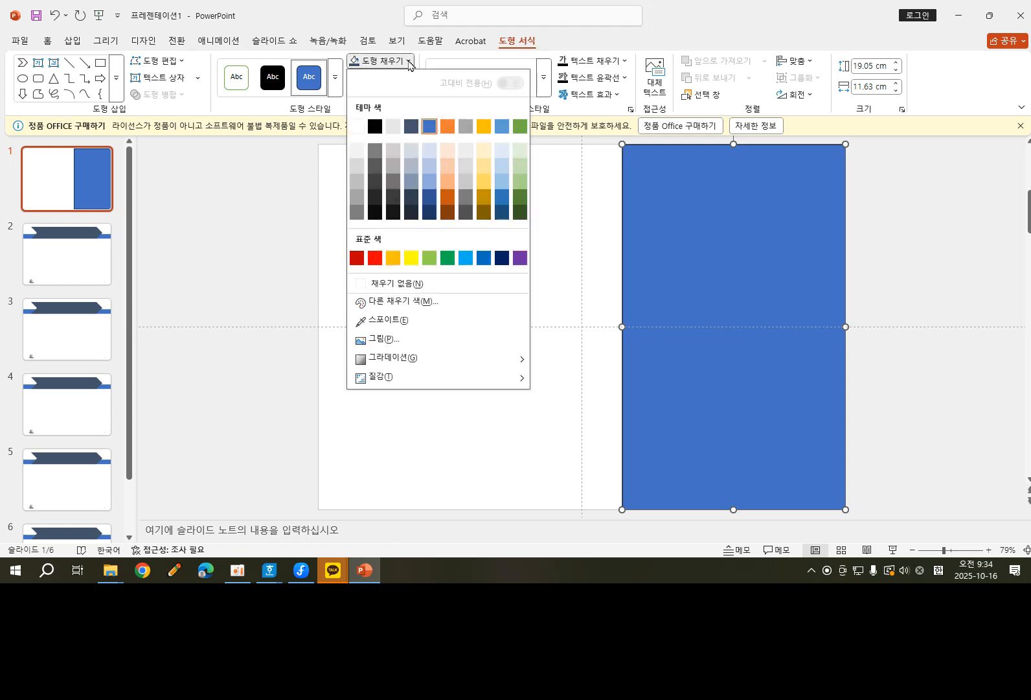
{"action": "left_click", "coordinate": [378, 341]}
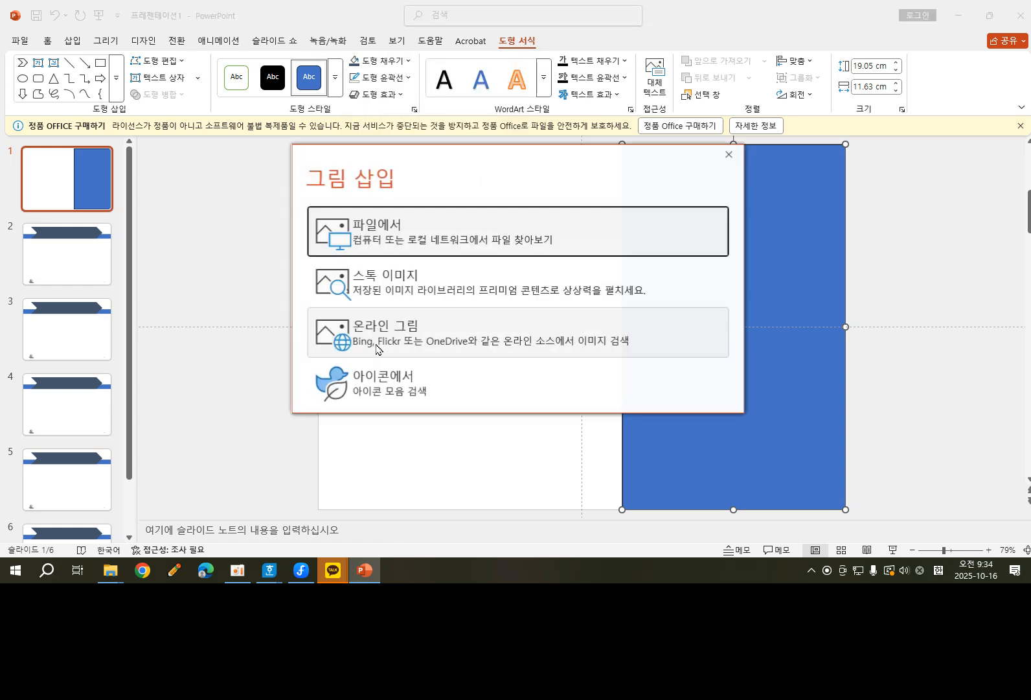
{"action": "left_click", "coordinate": [382, 225]}
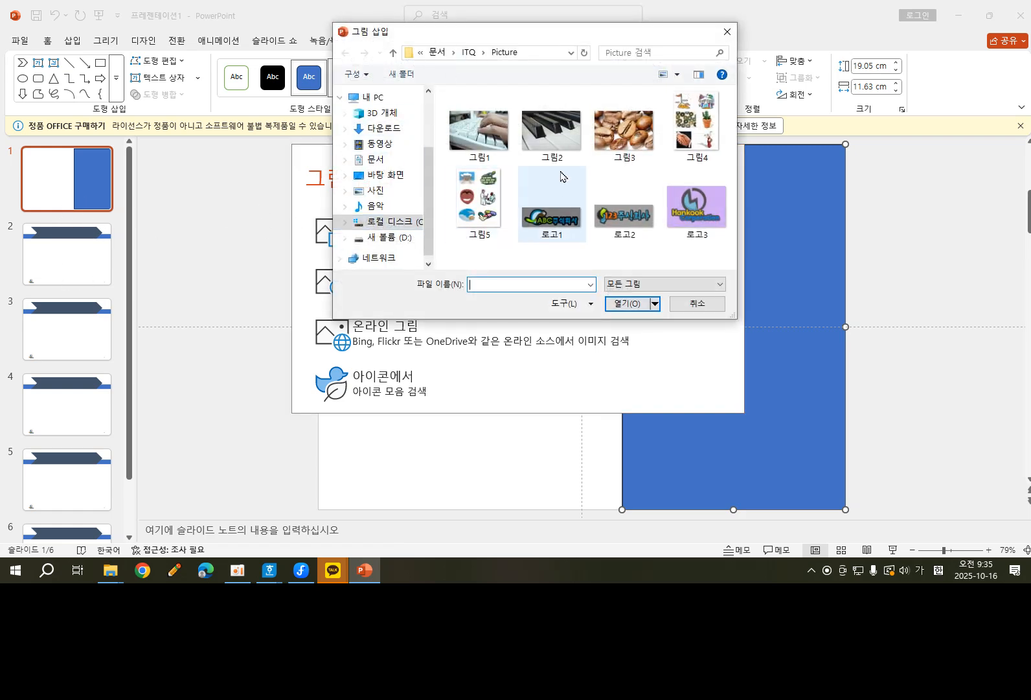
{"action": "left_click", "coordinate": [625, 141]}
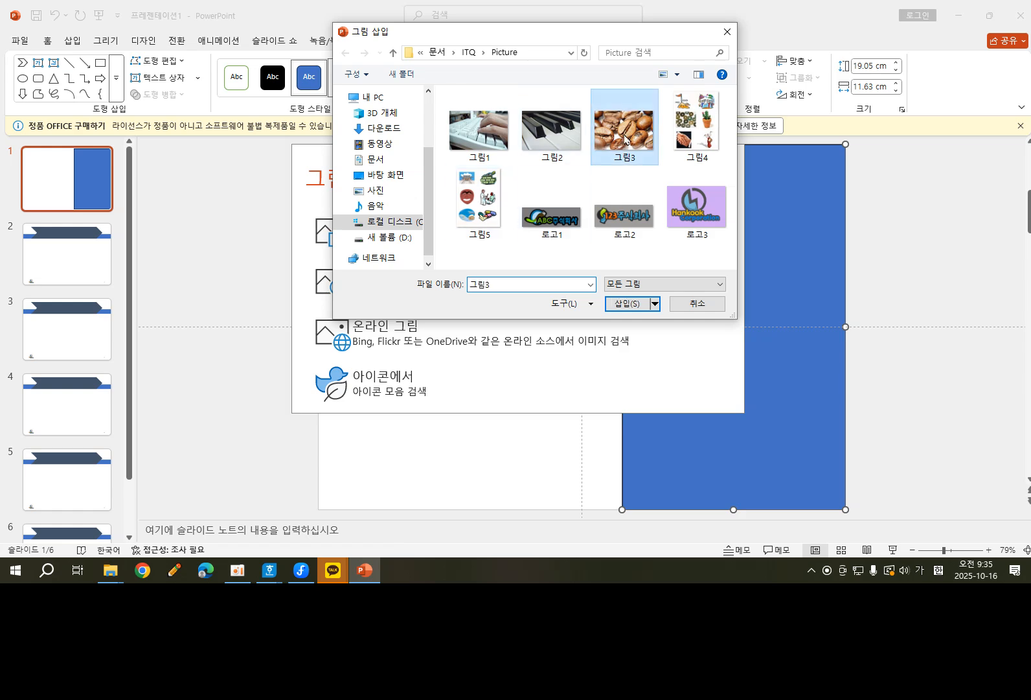
{"action": "left_click", "coordinate": [627, 304]}
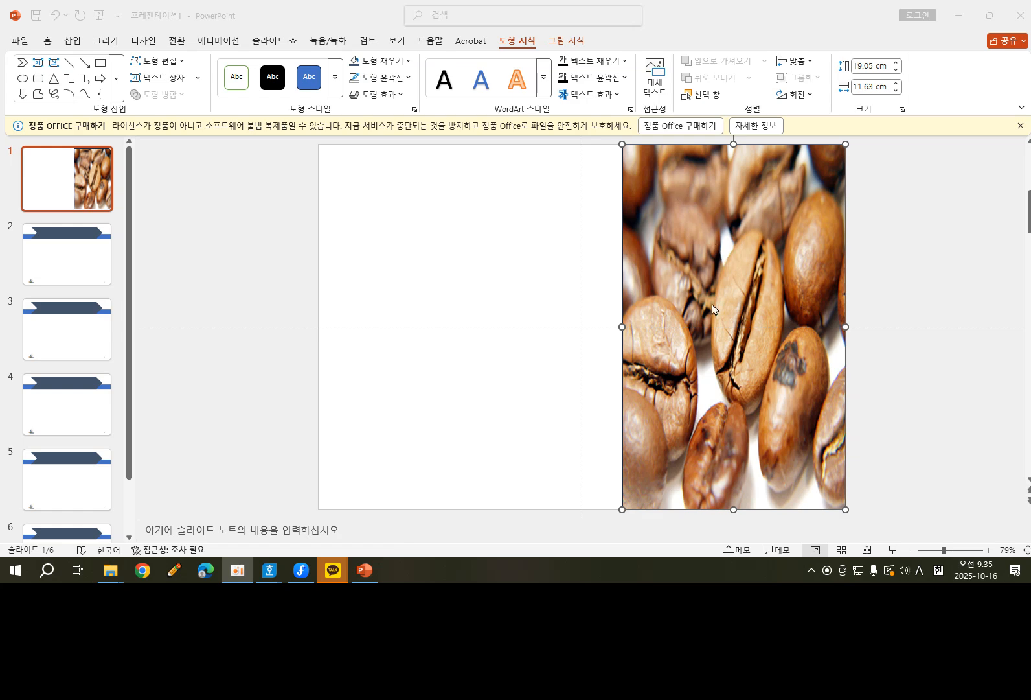
Set the transparency of the rectangle's picture fill to 50%.
{"action": "left_click", "coordinate": [734, 259]}
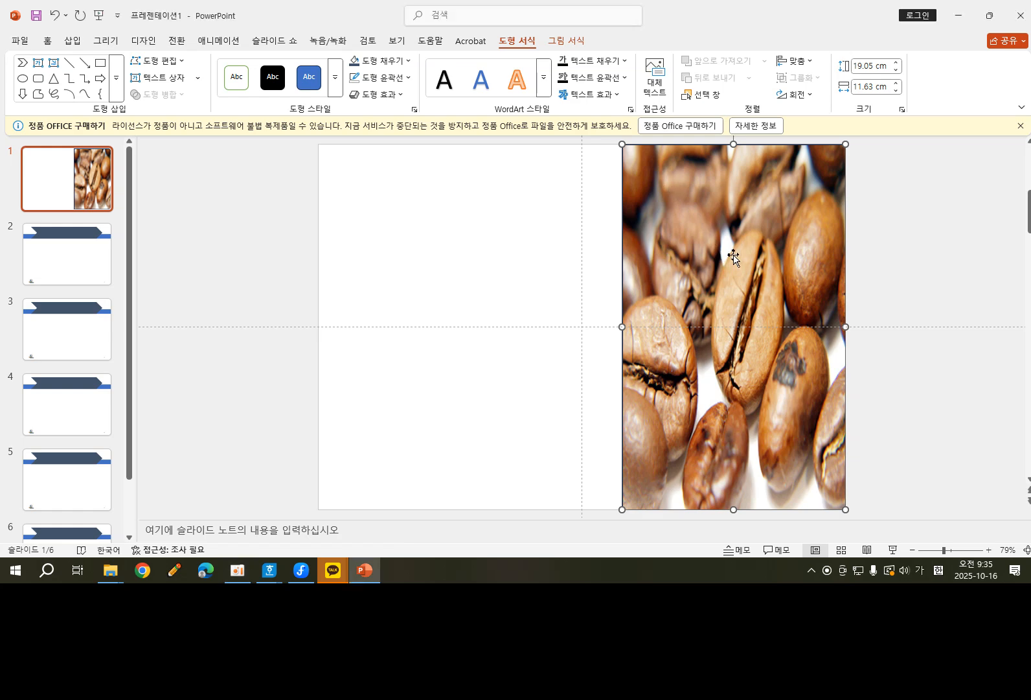
{"action": "right_click", "coordinate": [734, 257]}
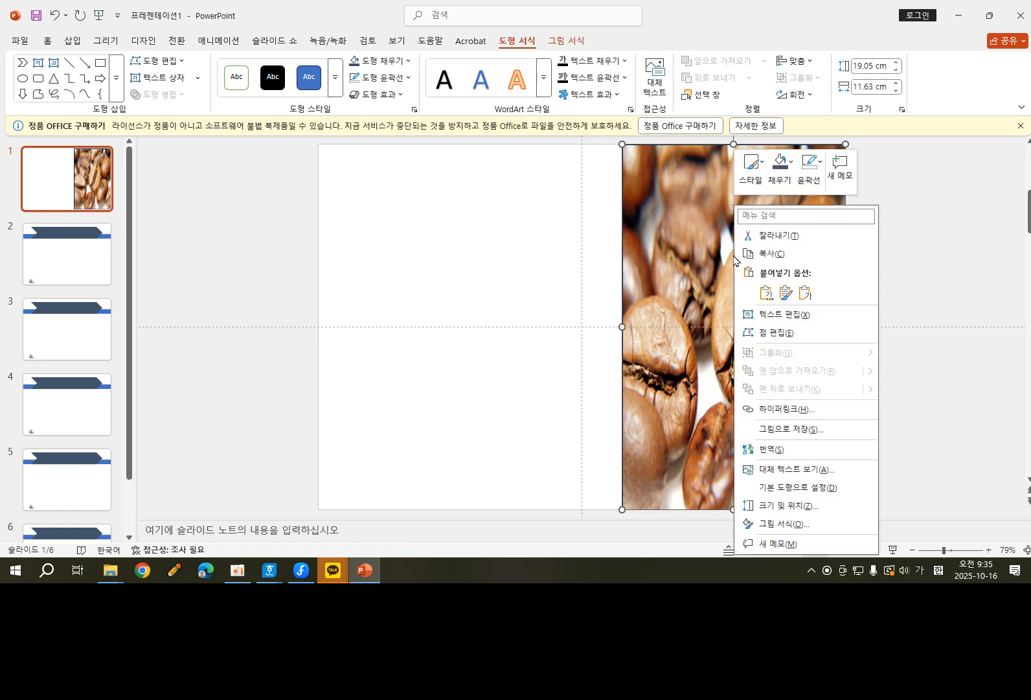
{"action": "left_click", "coordinate": [790, 529]}
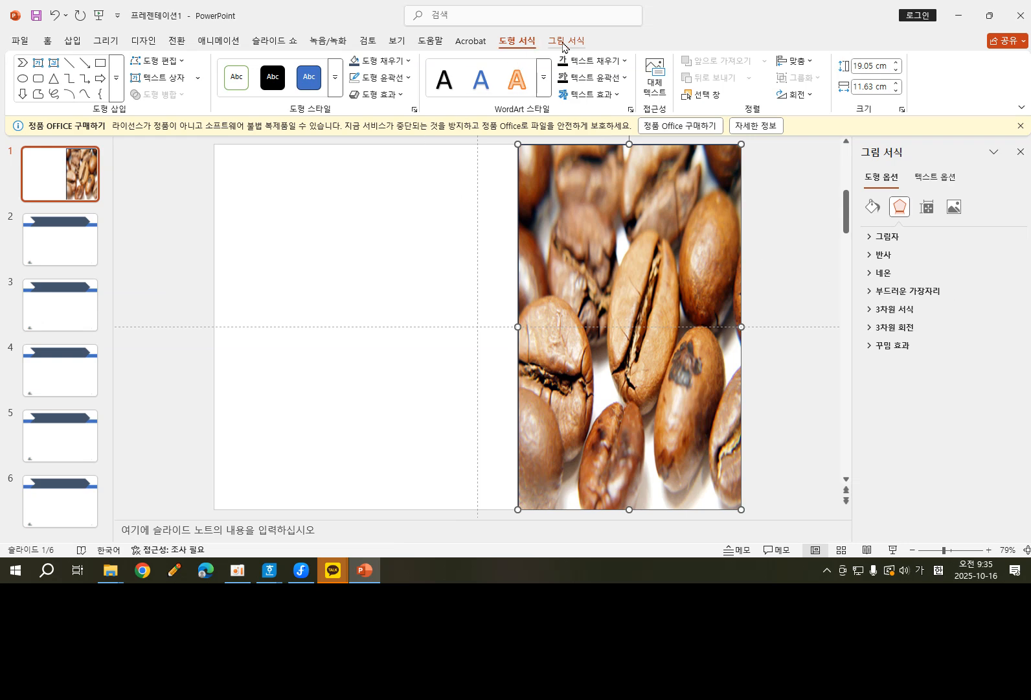
{"action": "left_click", "coordinate": [563, 43]}
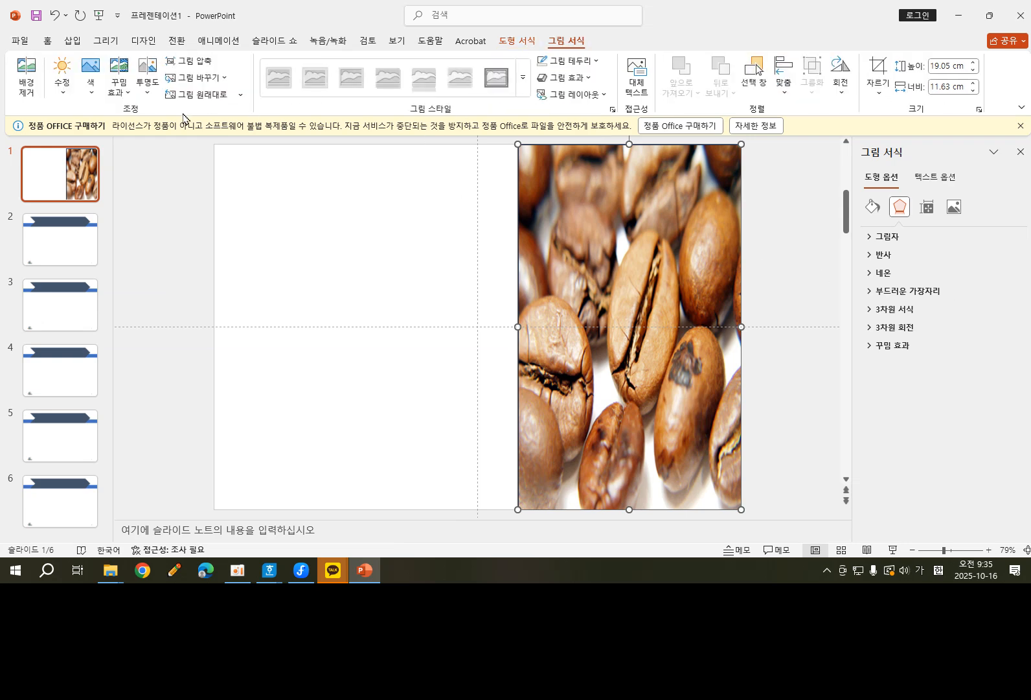
{"action": "left_click", "coordinate": [149, 97]}
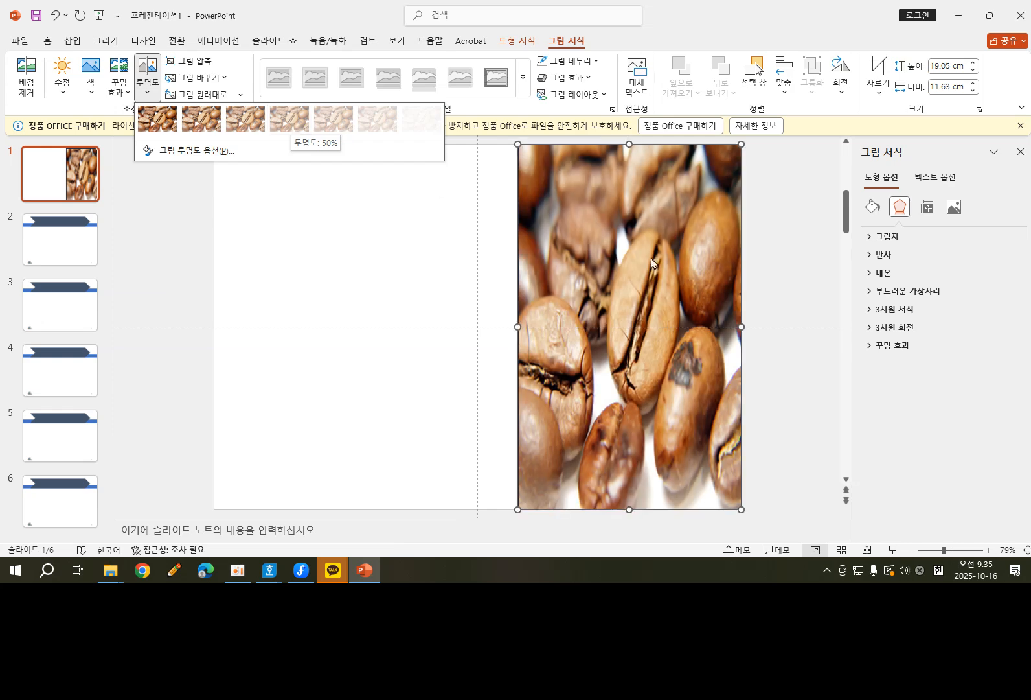
{"action": "left_click", "coordinate": [872, 207]}
{"action": "left_click", "coordinate": [885, 237]}
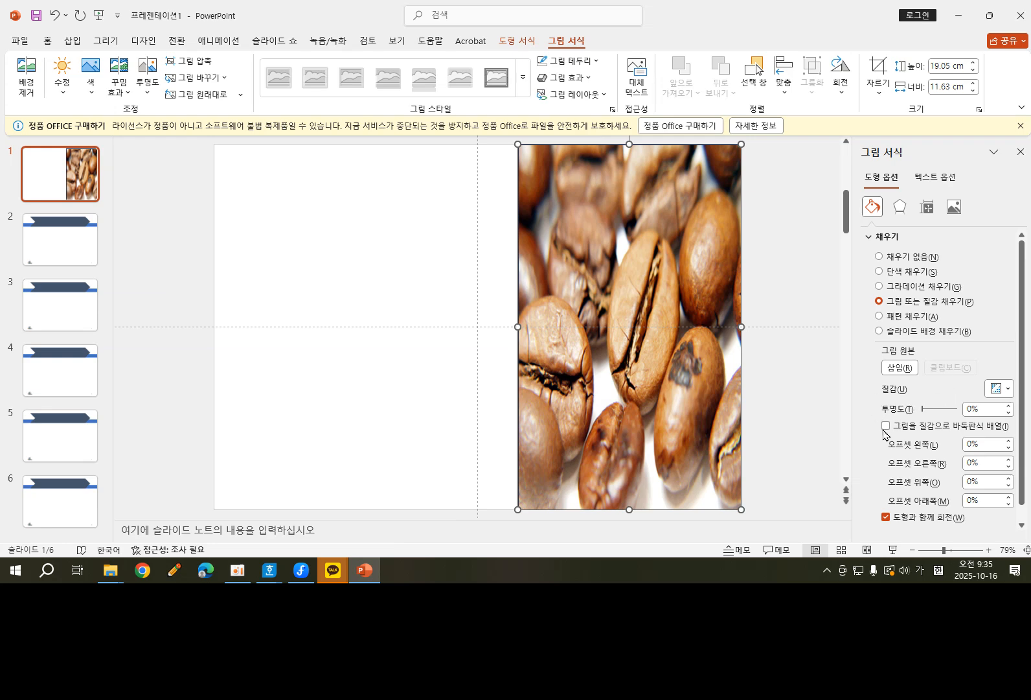
{"action": "left_click", "coordinate": [981, 408]}
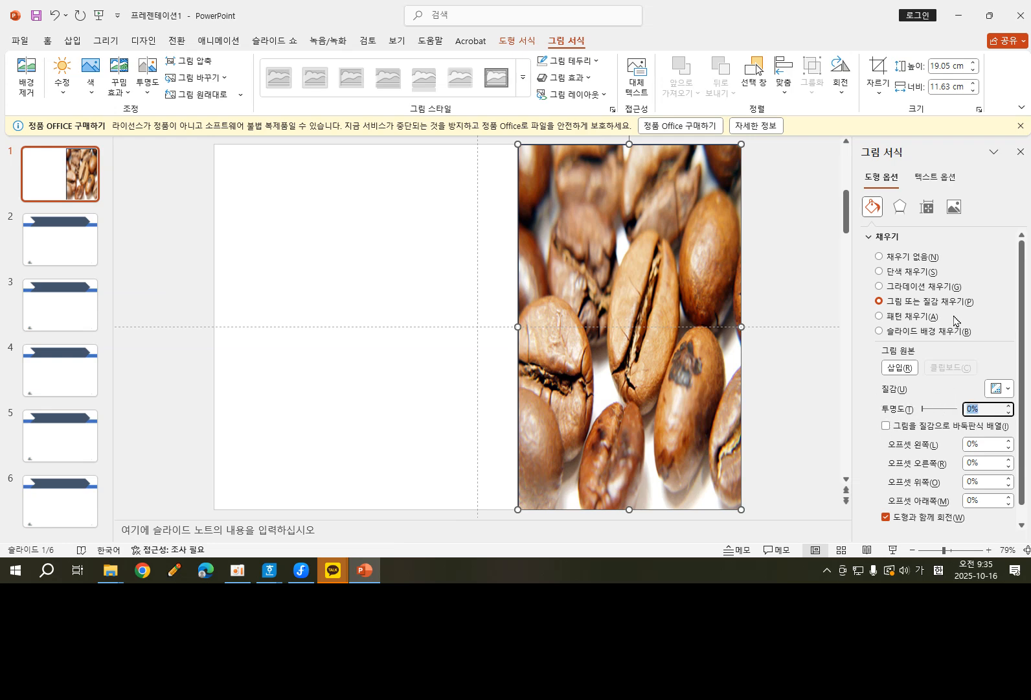
{"action": "type", "text": "50"}
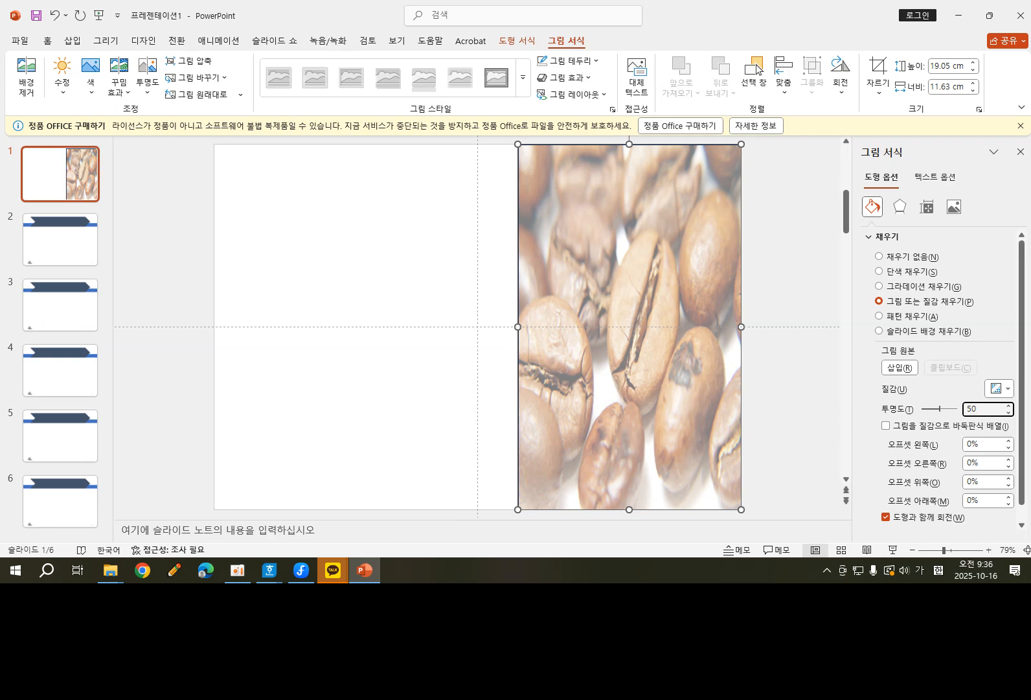
{"action": "left_click", "coordinate": [801, 306]}
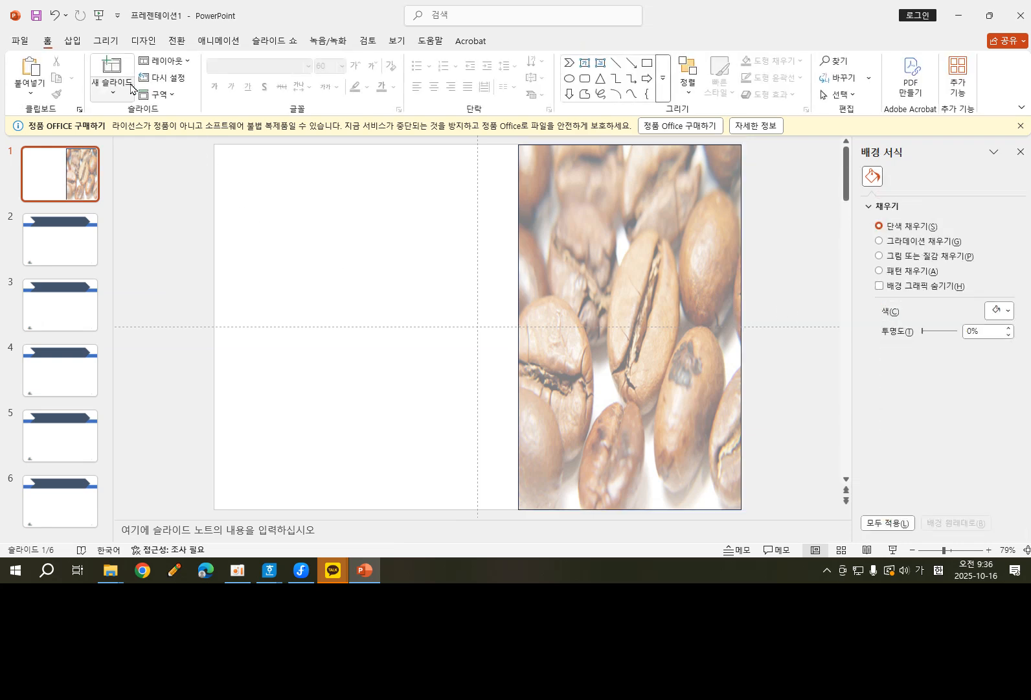
Reselect the picture-filled rectangle and view its picture transparency presets.
{"action": "left_click", "coordinate": [628, 182]}
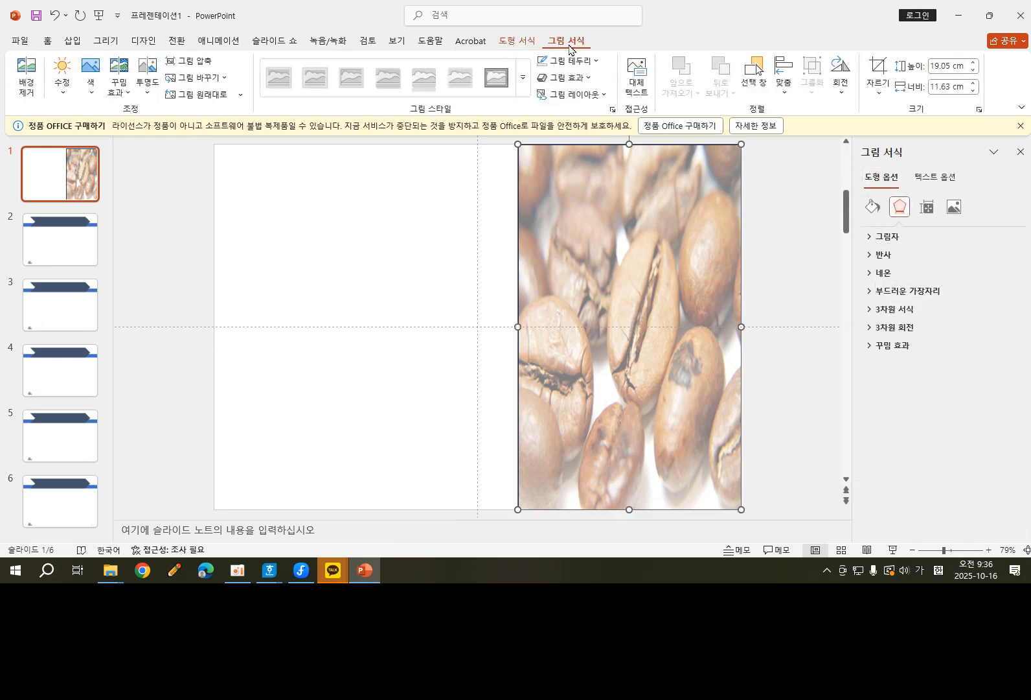
{"action": "left_click", "coordinate": [148, 73]}
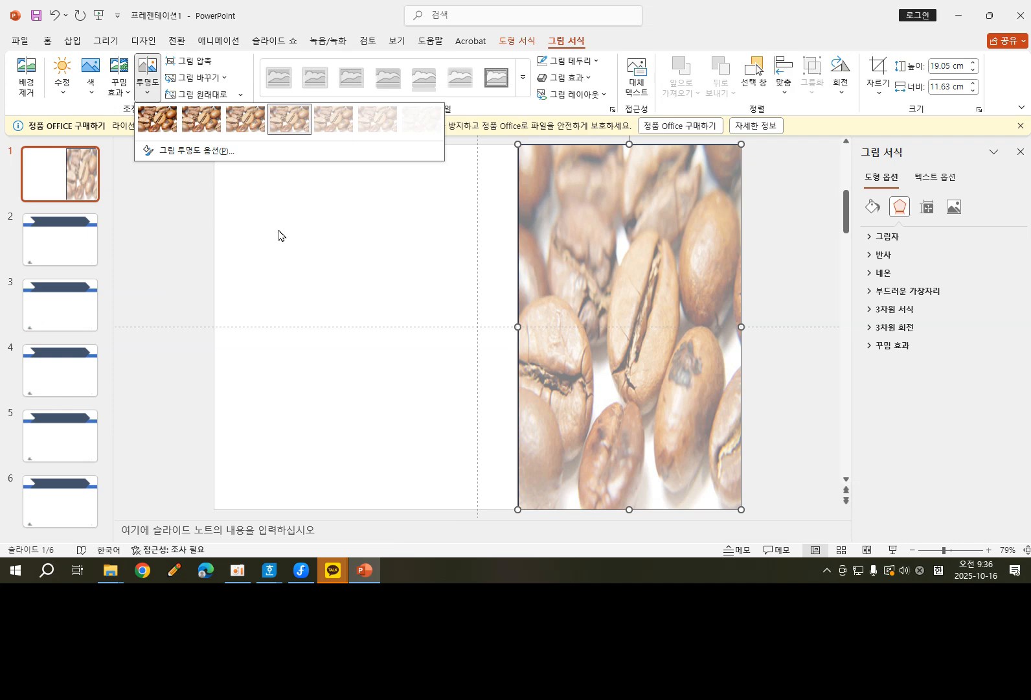
{"action": "left_click", "coordinate": [347, 254]}
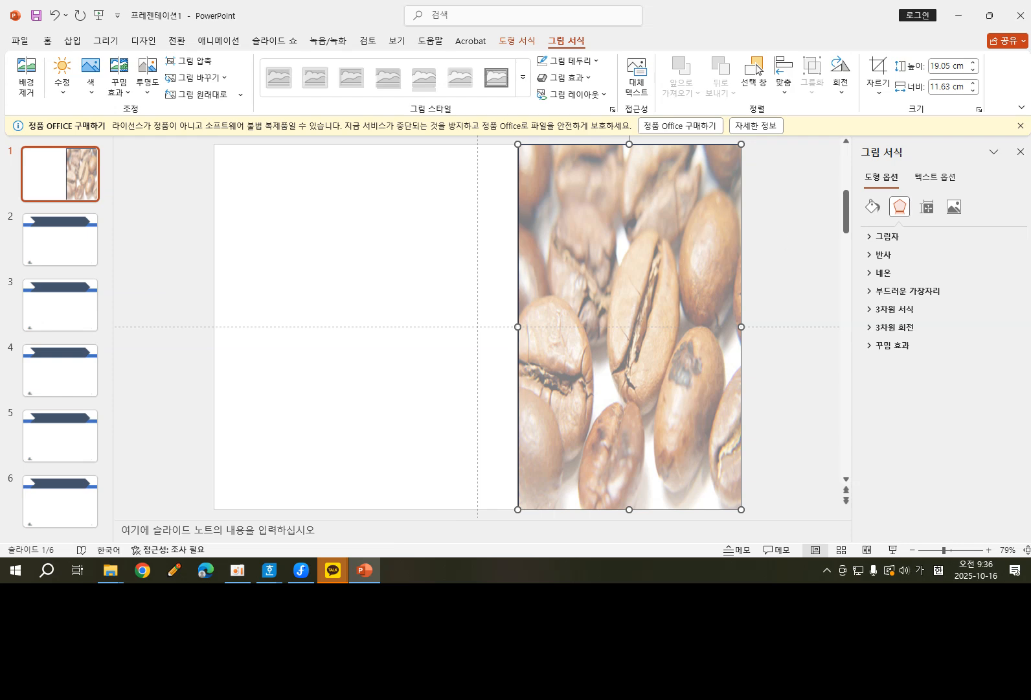
Check the shape effect condition in the exam document and set the rectangle's soft edge size to 5 pt.
{"action": "left_click_drag", "start_coordinate": [1030, 90], "coordinate": [669, 63]}
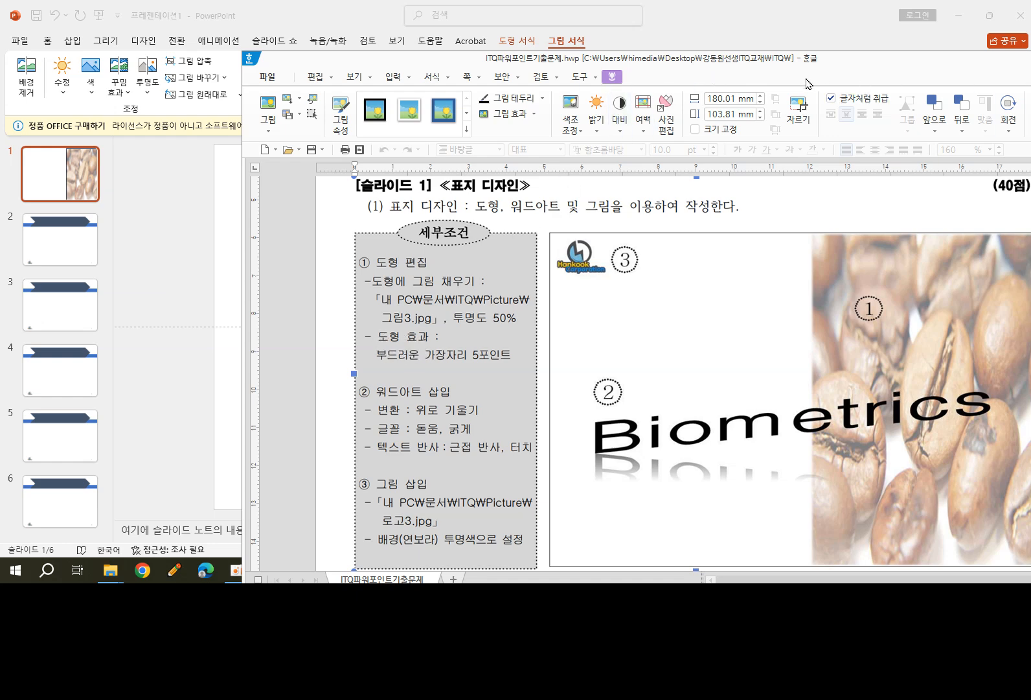
{"action": "left_click_drag", "start_coordinate": [801, 66], "coordinate": [1030, 120]}
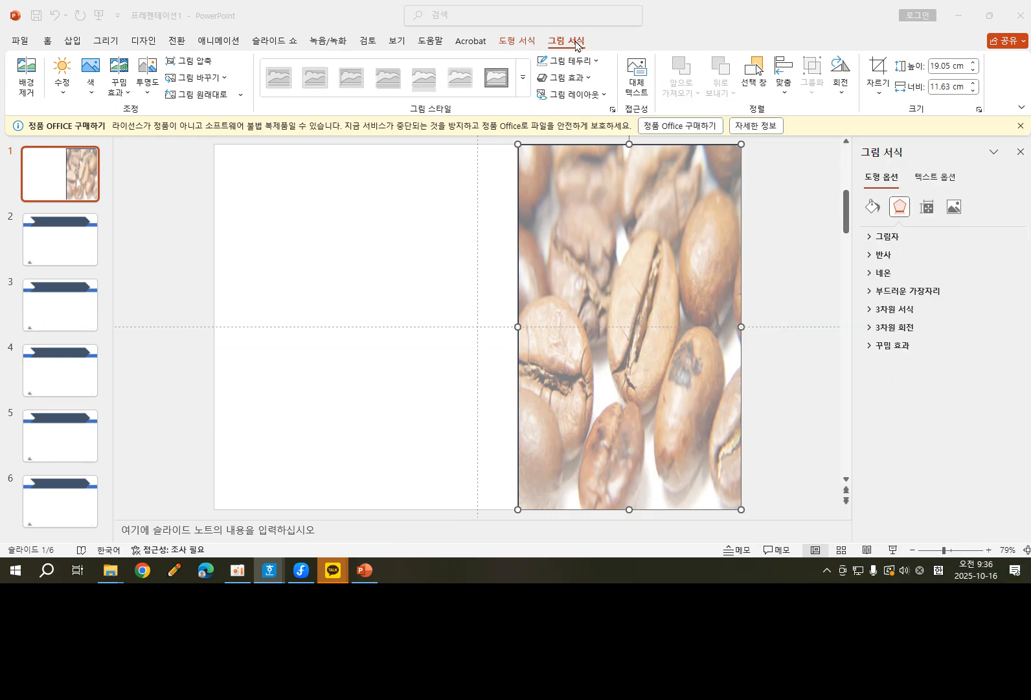
{"action": "left_click", "coordinate": [518, 42]}
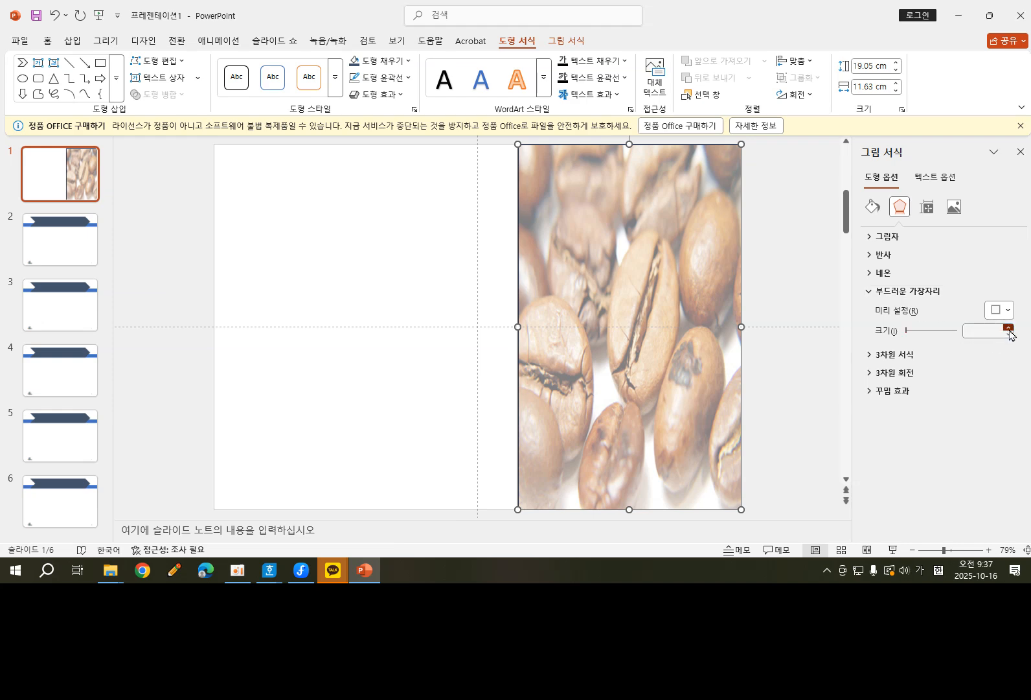
{"action": "left_click", "coordinate": [1008, 328]}
{"action": "left_click", "coordinate": [1009, 328]}
{"action": "left_click", "coordinate": [1008, 328]}
{"action": "left_click", "coordinate": [1008, 328]}
{"action": "left_click", "coordinate": [1008, 328]}
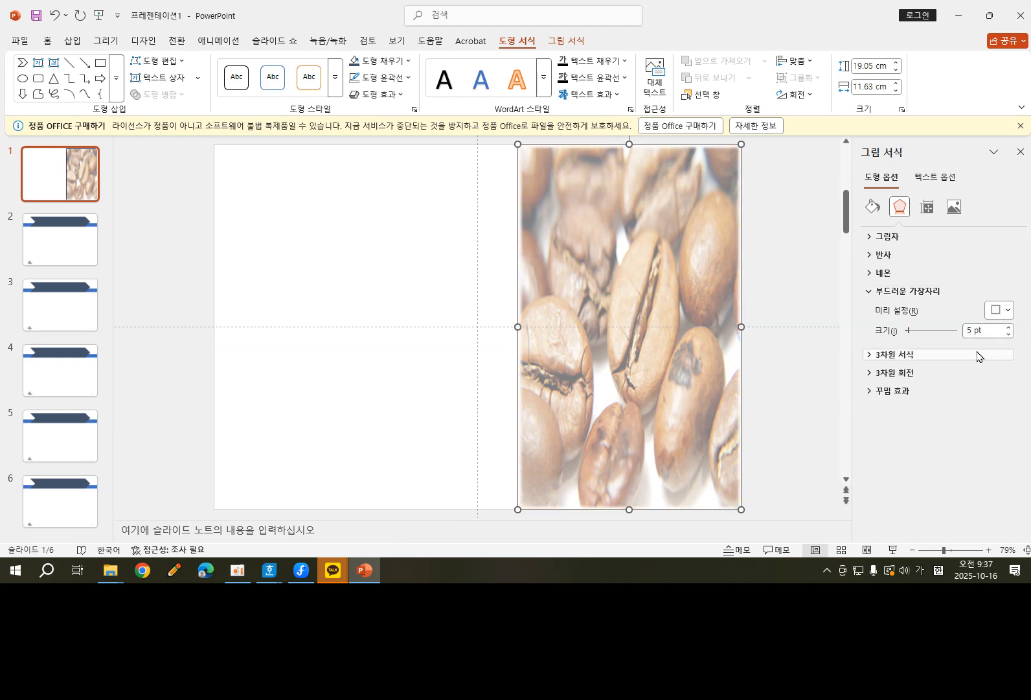
Apply the 5-point soft edge variation from the shape effects to the coffee bean rectangle and deselect it.
{"action": "left_click", "coordinate": [399, 96]}
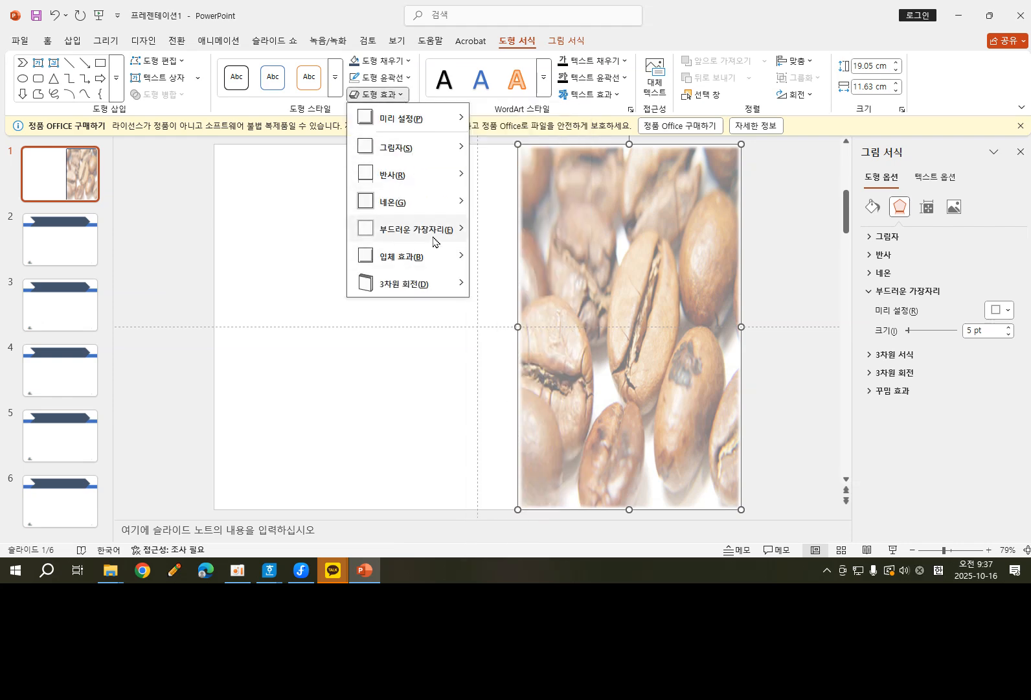
{"action": "mouse_move", "coordinate": [434, 241]}
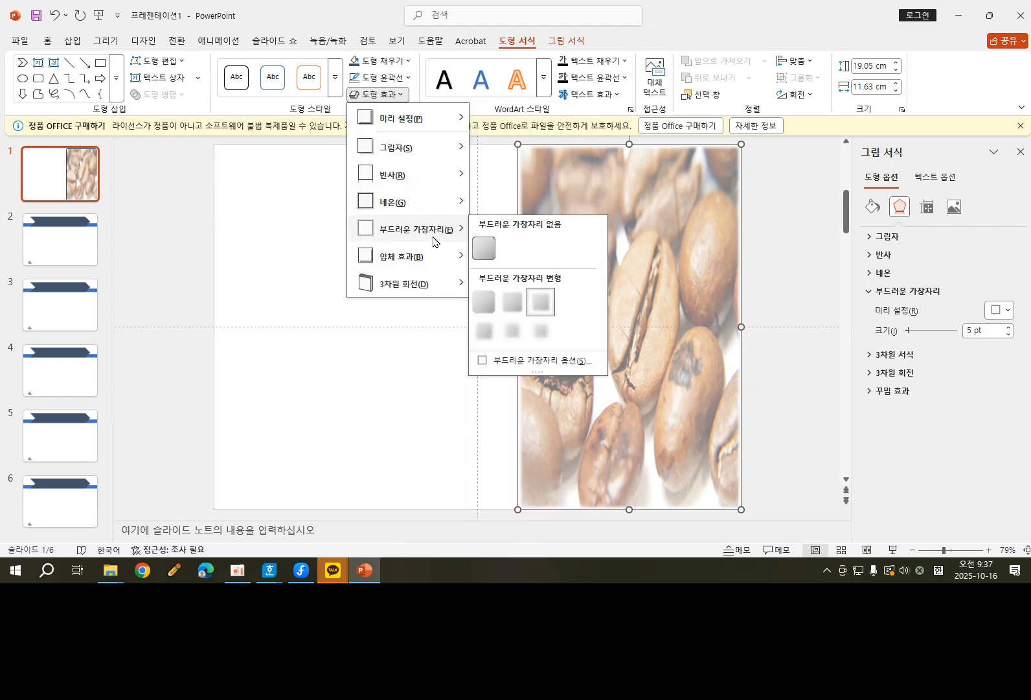
{"action": "left_click", "coordinate": [539, 303]}
{"action": "left_click", "coordinate": [360, 347]}
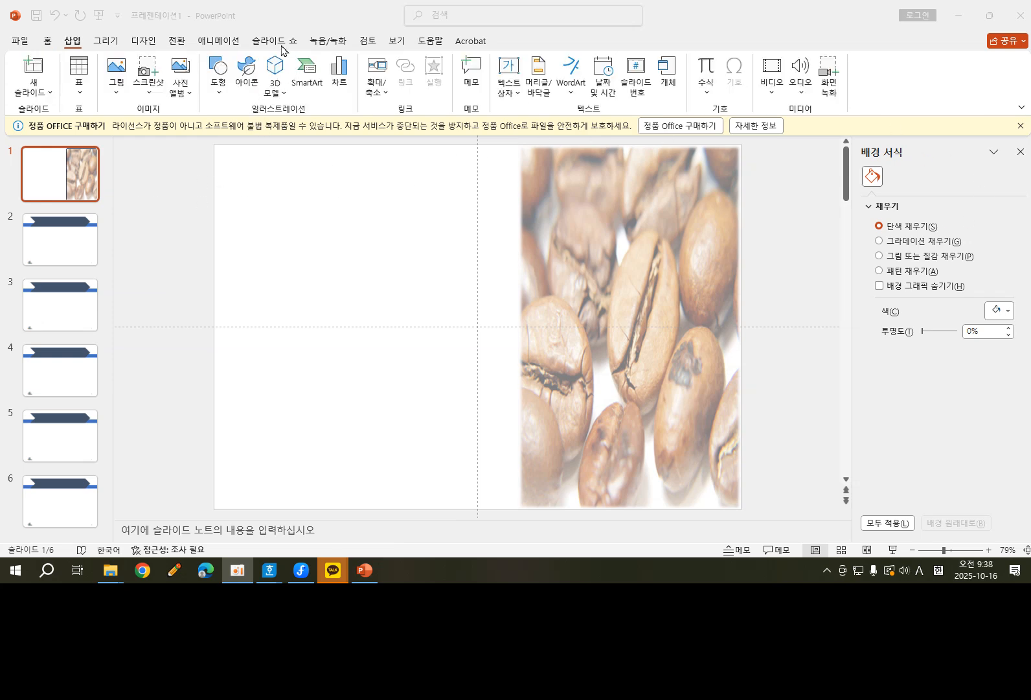
Insert WordArt in the plain black fill style with the text "Biometrics".
{"action": "left_click", "coordinate": [574, 77]}
{"action": "left_click", "coordinate": [575, 77]}
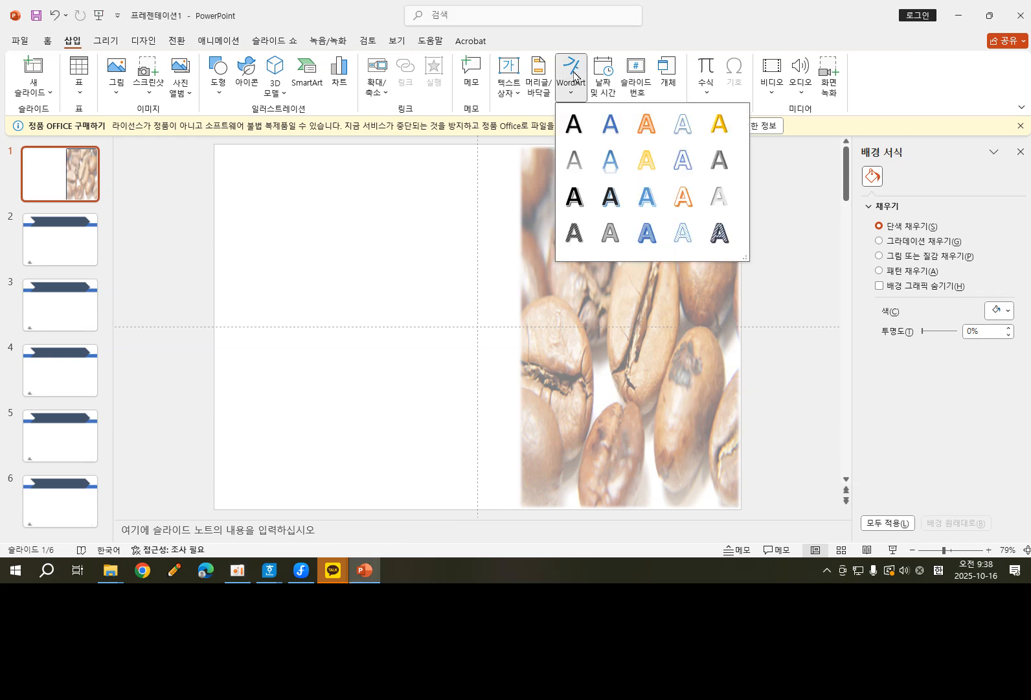
{"action": "left_click", "coordinate": [575, 131]}
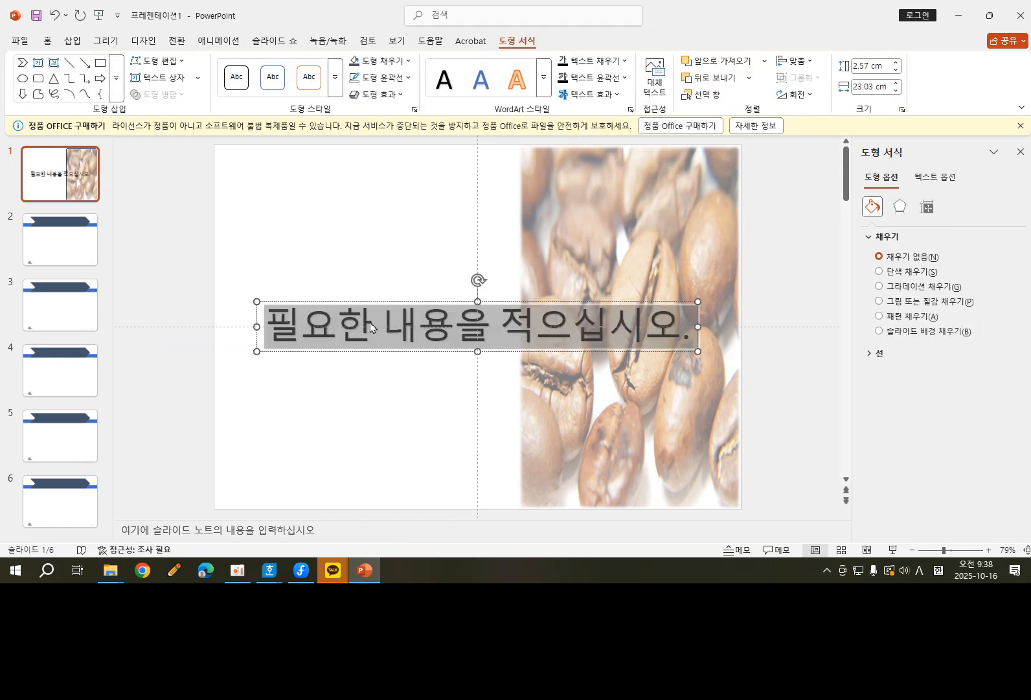
{"action": "type", "text": "B"}
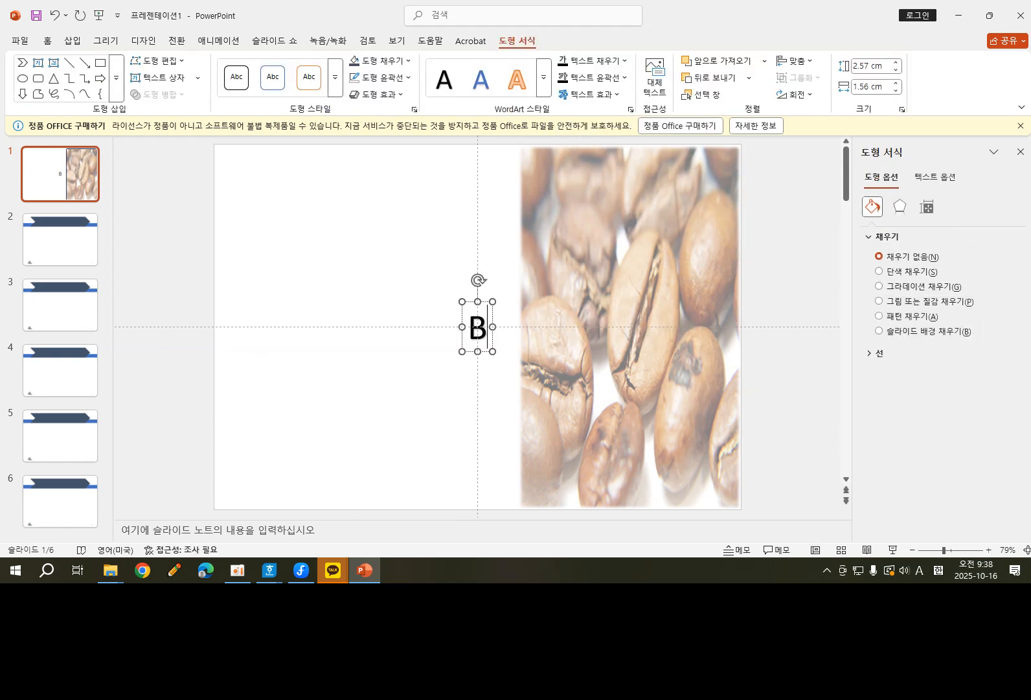
{"action": "type", "text": "iome"}
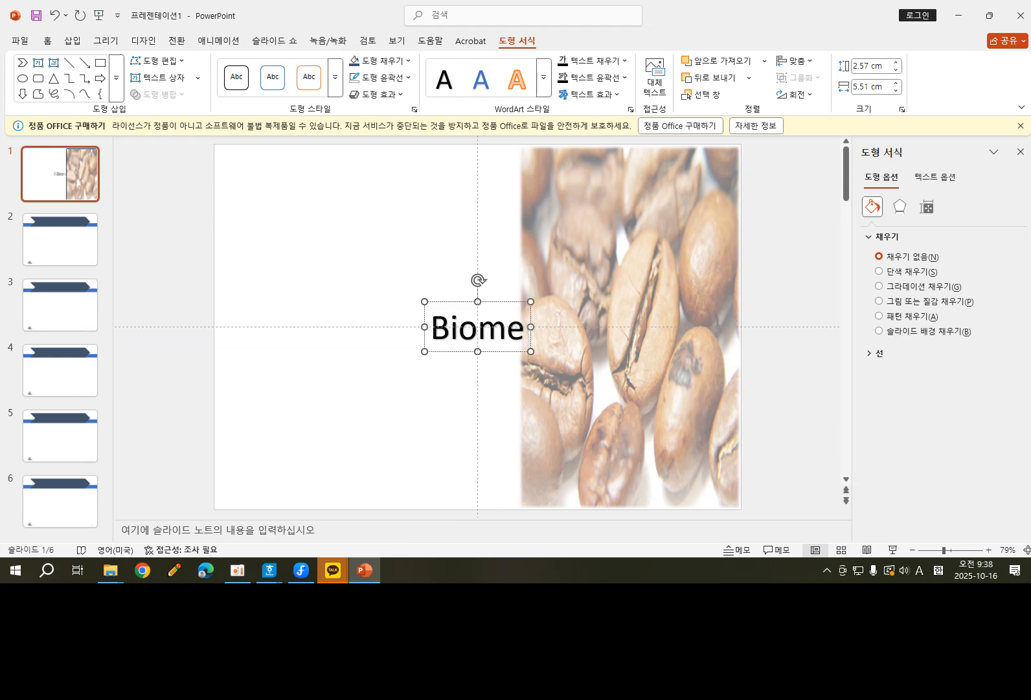
{"action": "type", "text": "trics"}
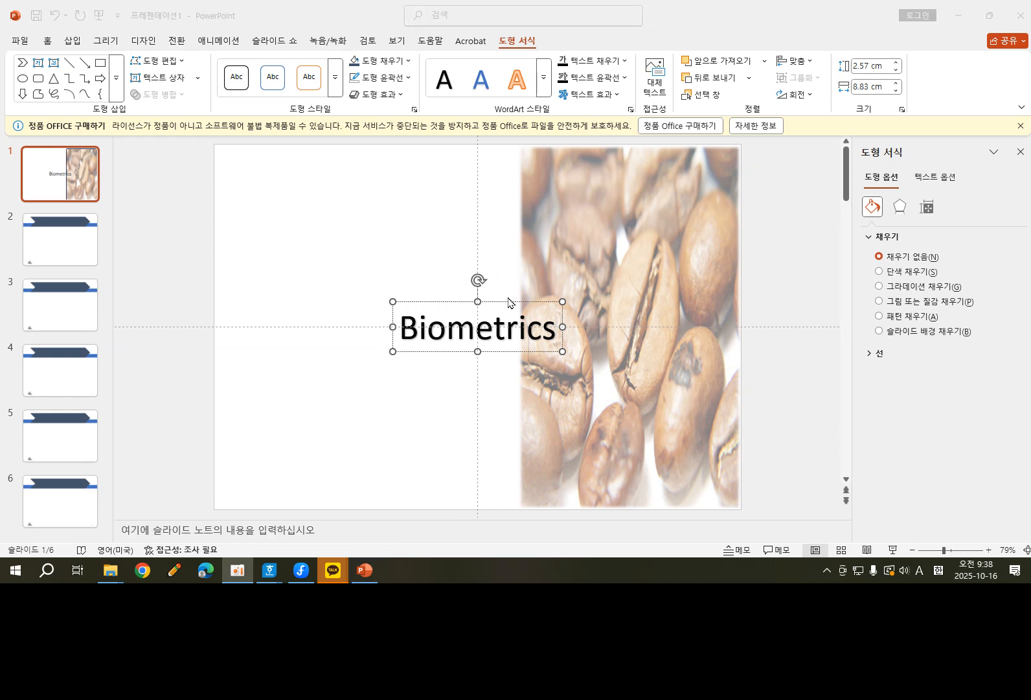
Move the "Biometrics" WordArt into the slide's left half and give it an upward-slanting transform text effect.
{"action": "left_click_drag", "start_coordinate": [512, 301], "coordinate": [346, 329]}
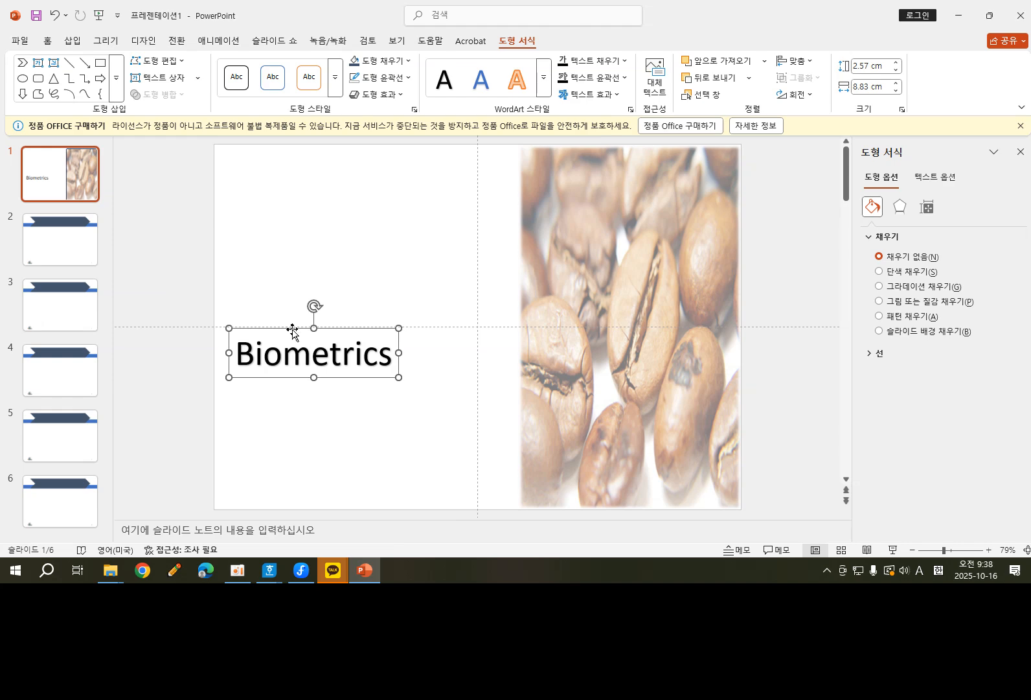
{"action": "left_click_drag", "start_coordinate": [293, 329], "coordinate": [305, 326]}
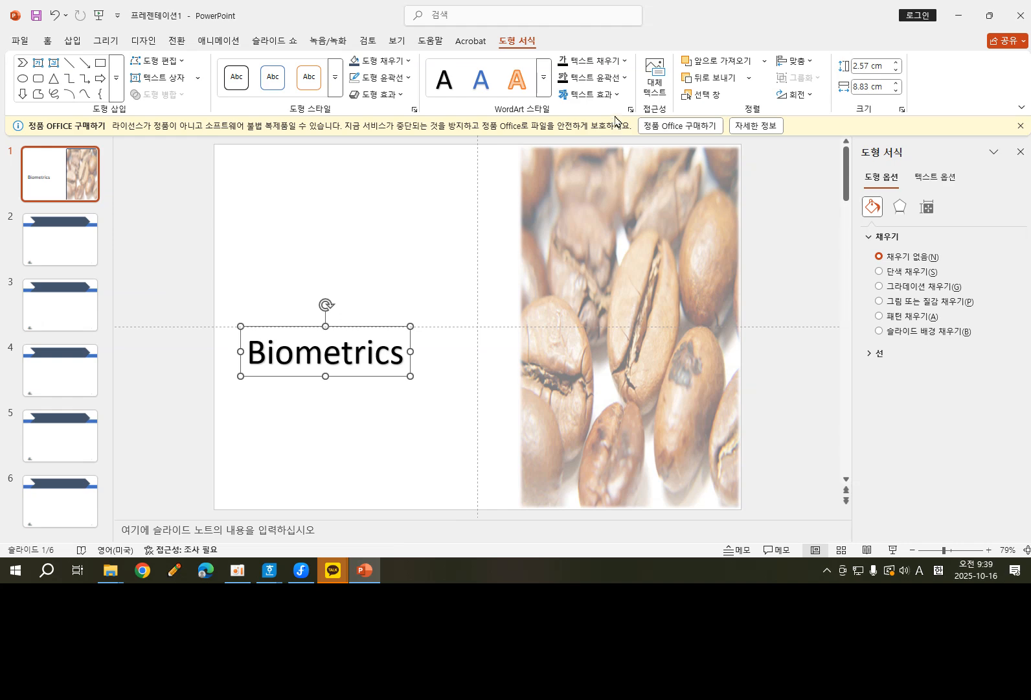
{"action": "left_click", "coordinate": [619, 95]}
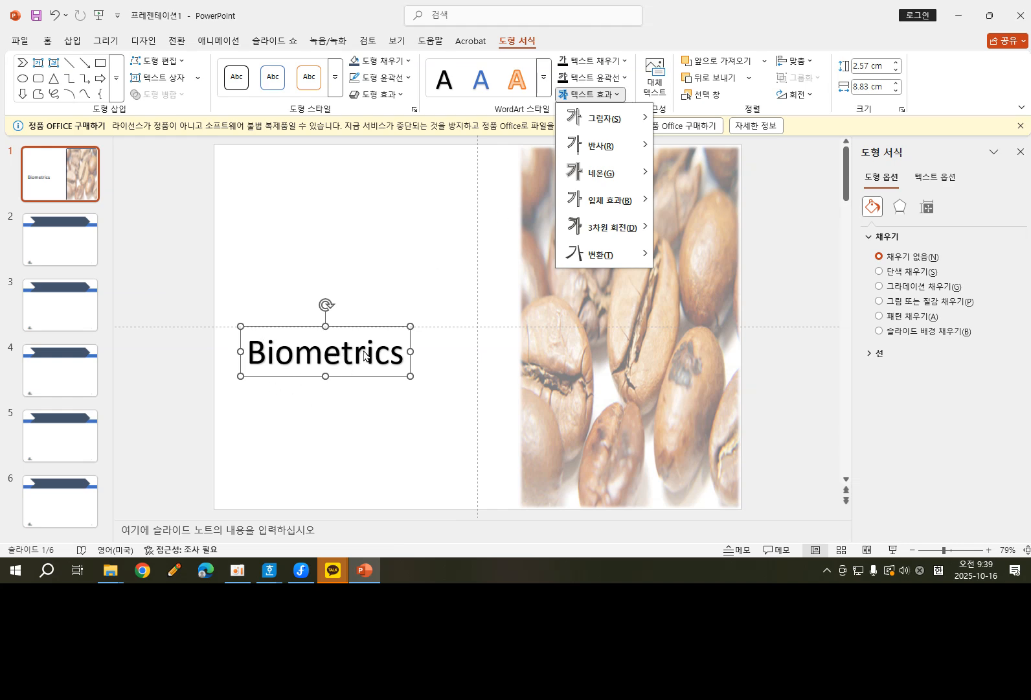
{"action": "mouse_move", "coordinate": [622, 265]}
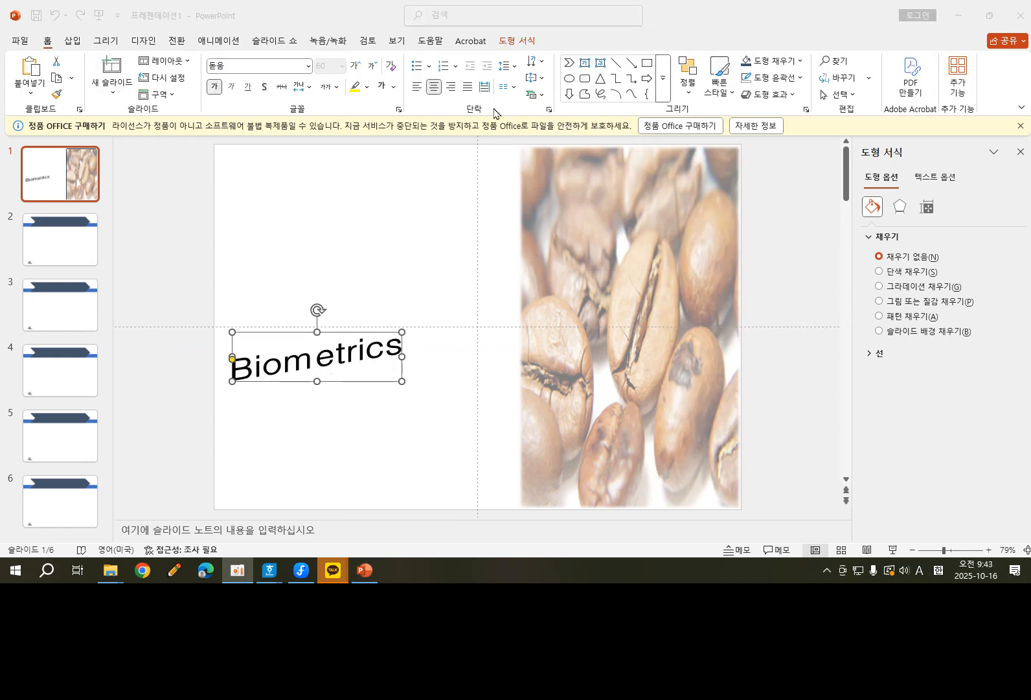
Apply the "근접 반사: 터치" reflection variation to the "Biometrics" WordArt text.
{"action": "left_click", "coordinate": [520, 43]}
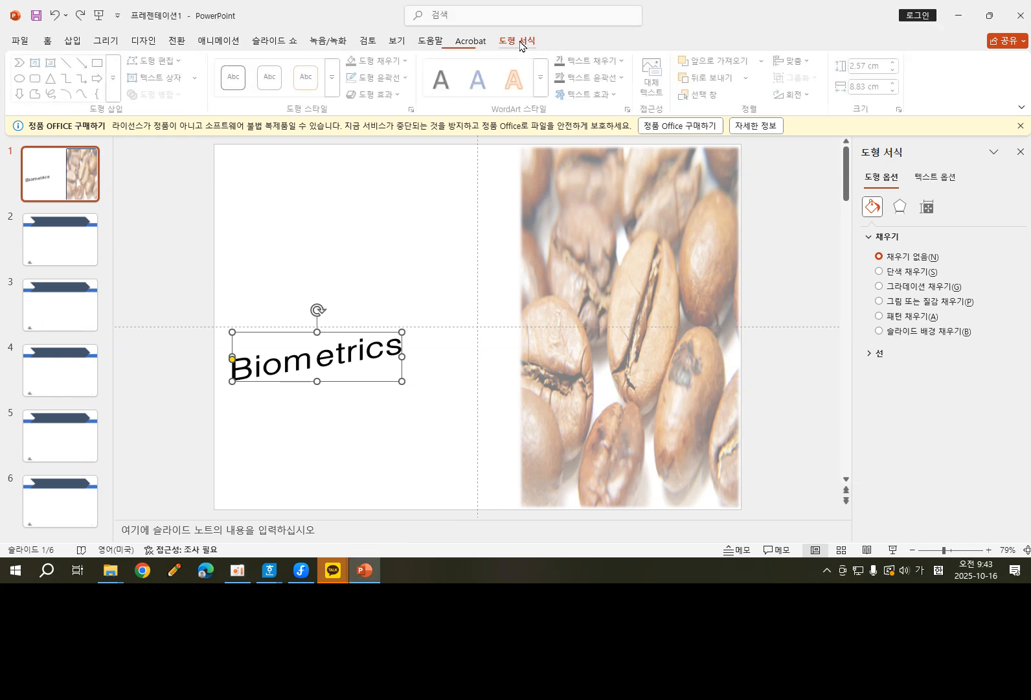
{"action": "left_click", "coordinate": [620, 95]}
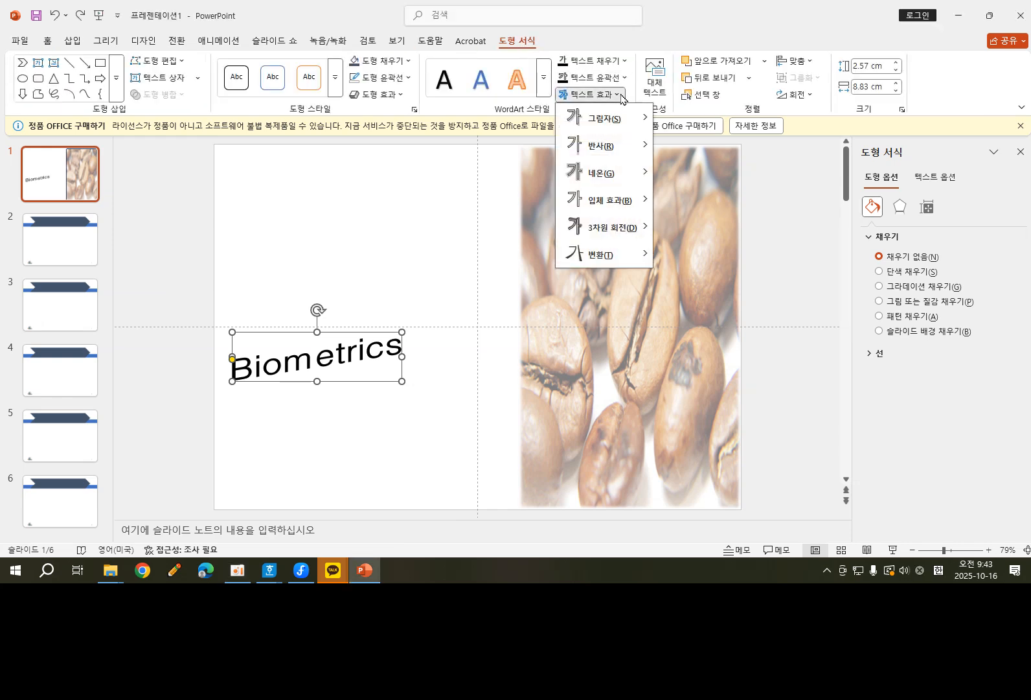
{"action": "mouse_move", "coordinate": [602, 146]}
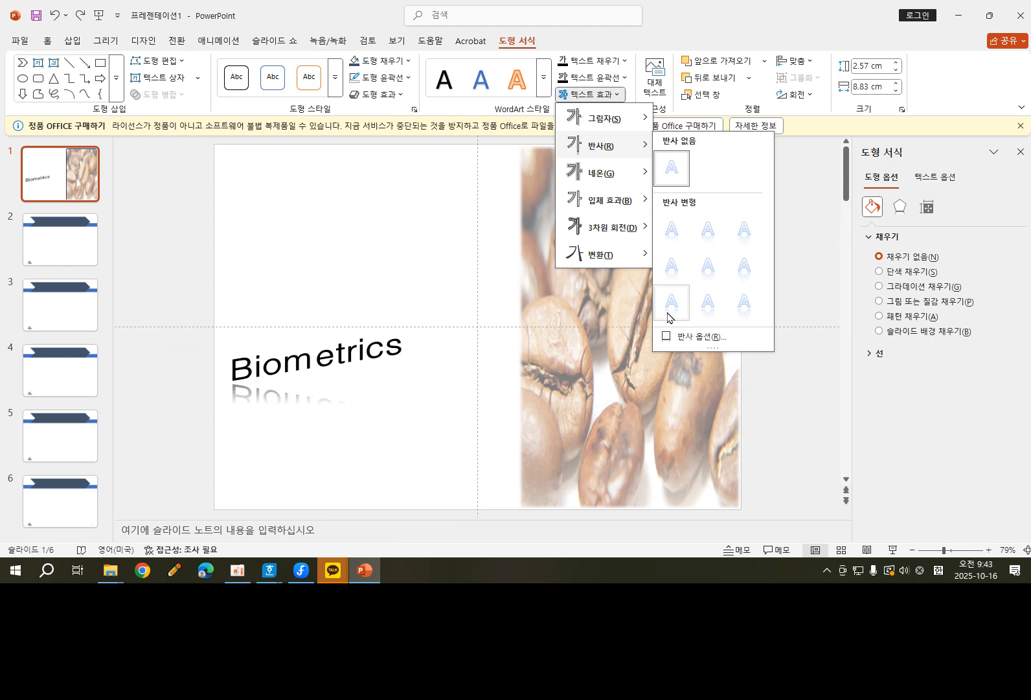
{"action": "left_click", "coordinate": [672, 232]}
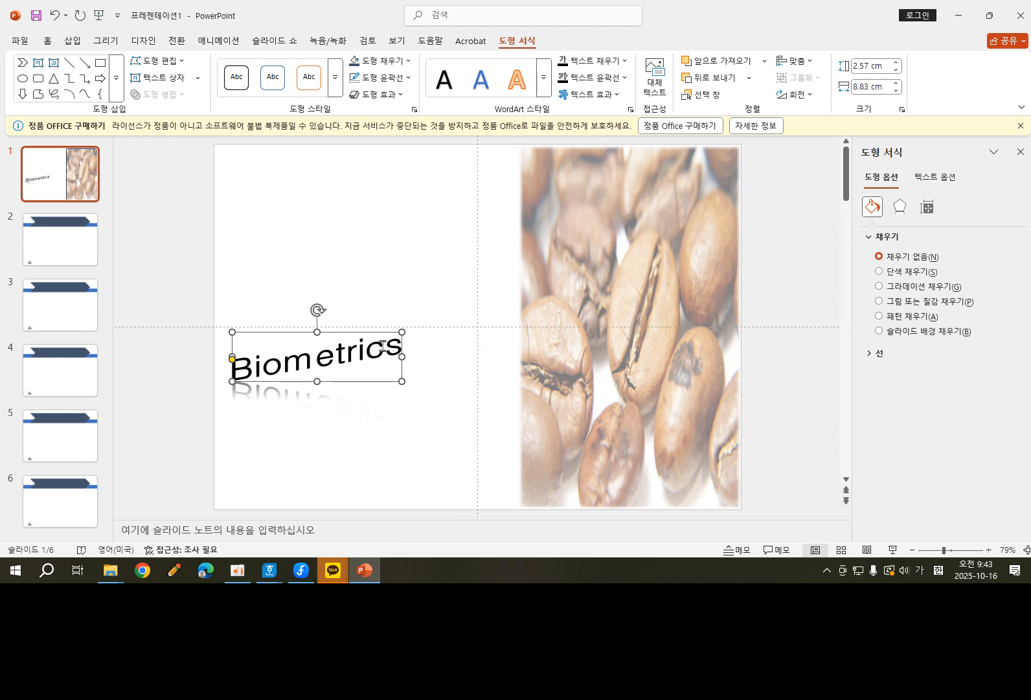
Enlarge the "Biometrics" WordArt to about 23.7 cm wide and 3.6 cm high, place it across the slide's middle and deselect it.
{"action": "left_click_drag", "start_coordinate": [403, 331], "coordinate": [814, 276]}
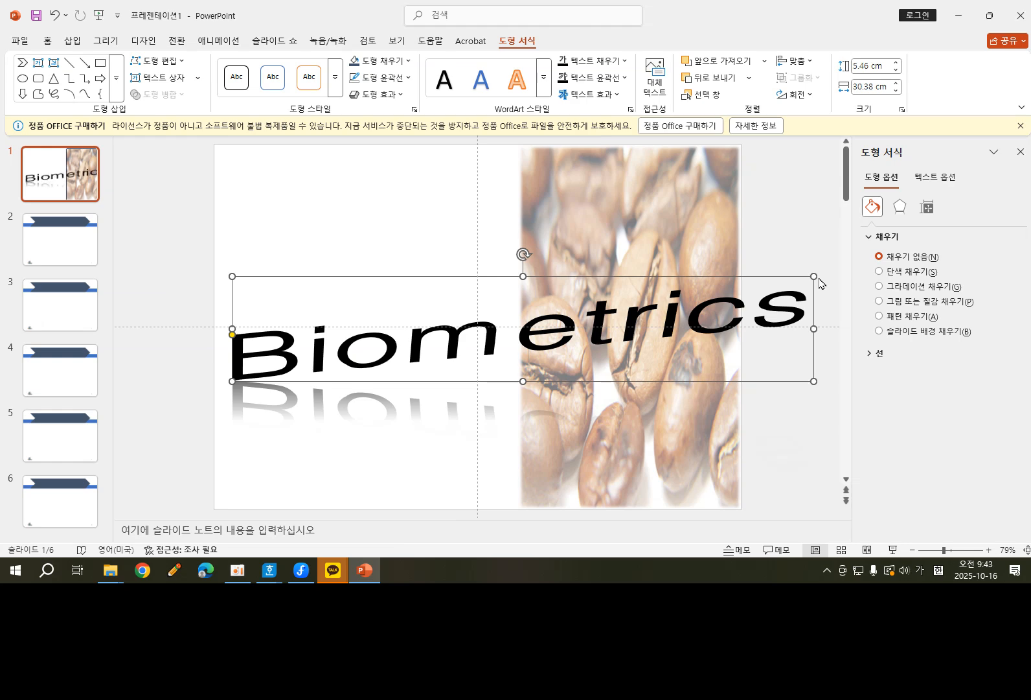
{"action": "left_click_drag", "start_coordinate": [466, 276], "coordinate": [483, 274]}
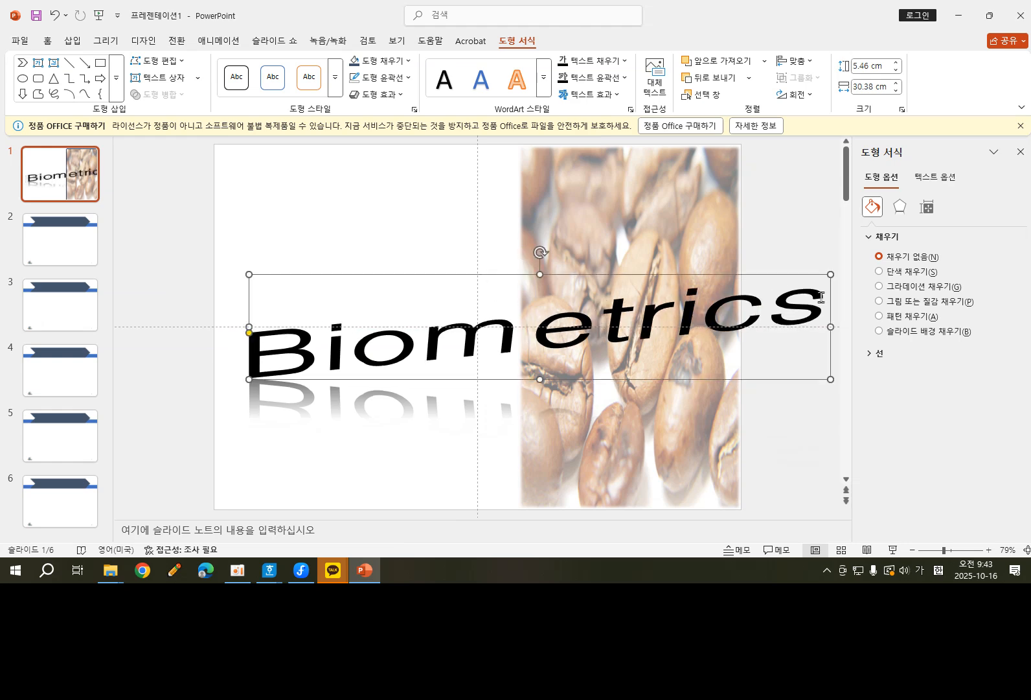
{"action": "left_click_drag", "start_coordinate": [830, 270], "coordinate": [800, 288]}
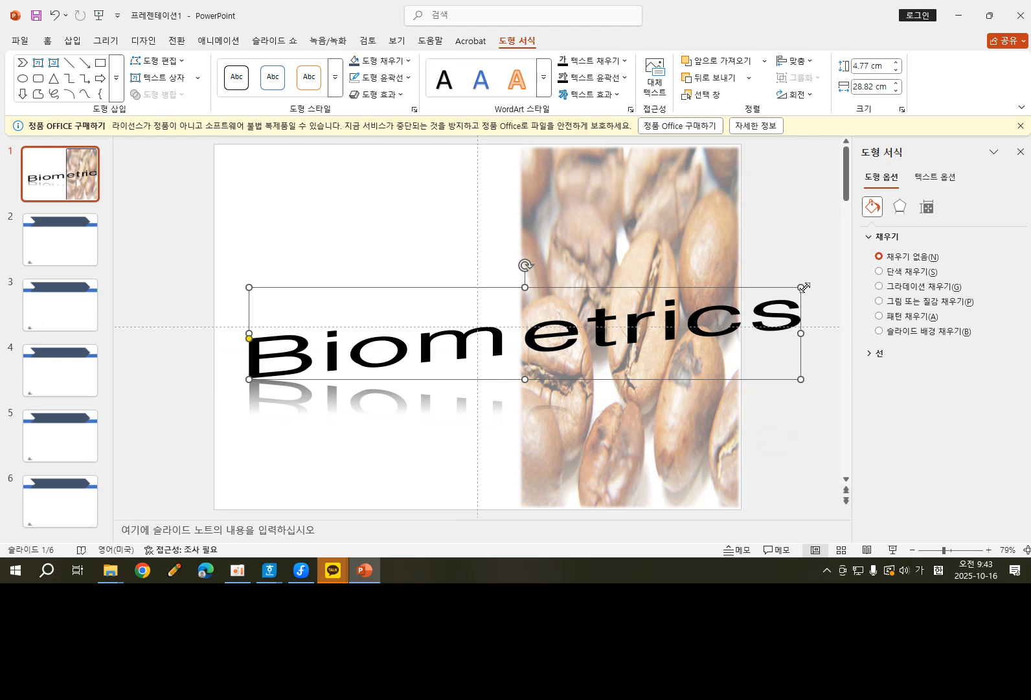
{"action": "left_click_drag", "start_coordinate": [803, 288], "coordinate": [723, 306]}
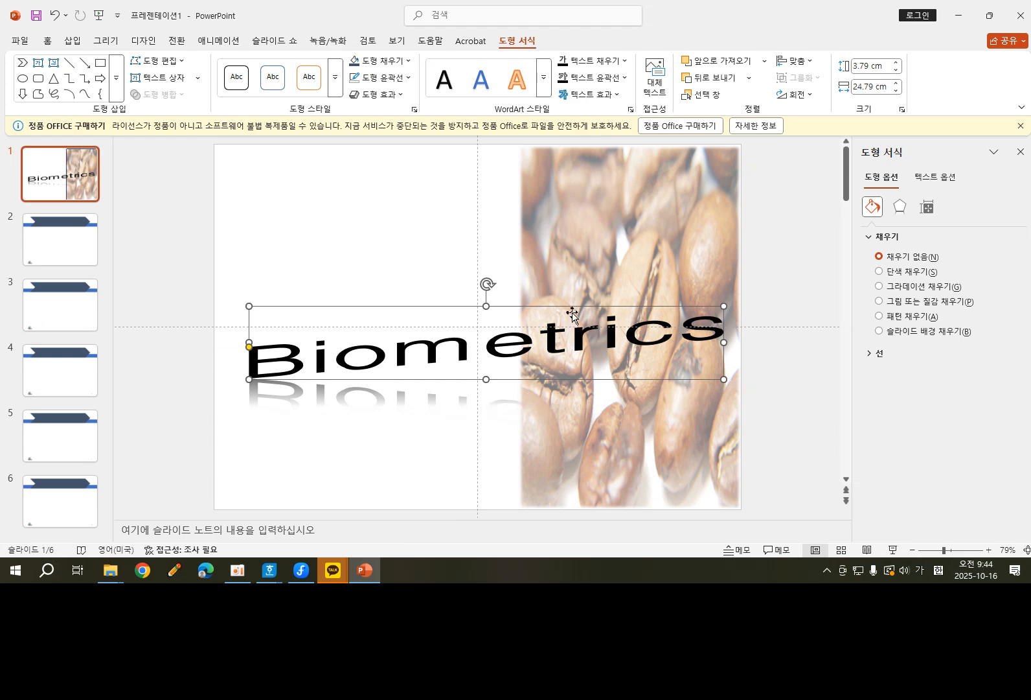
{"action": "left_click_drag", "start_coordinate": [570, 306], "coordinate": [578, 302]}
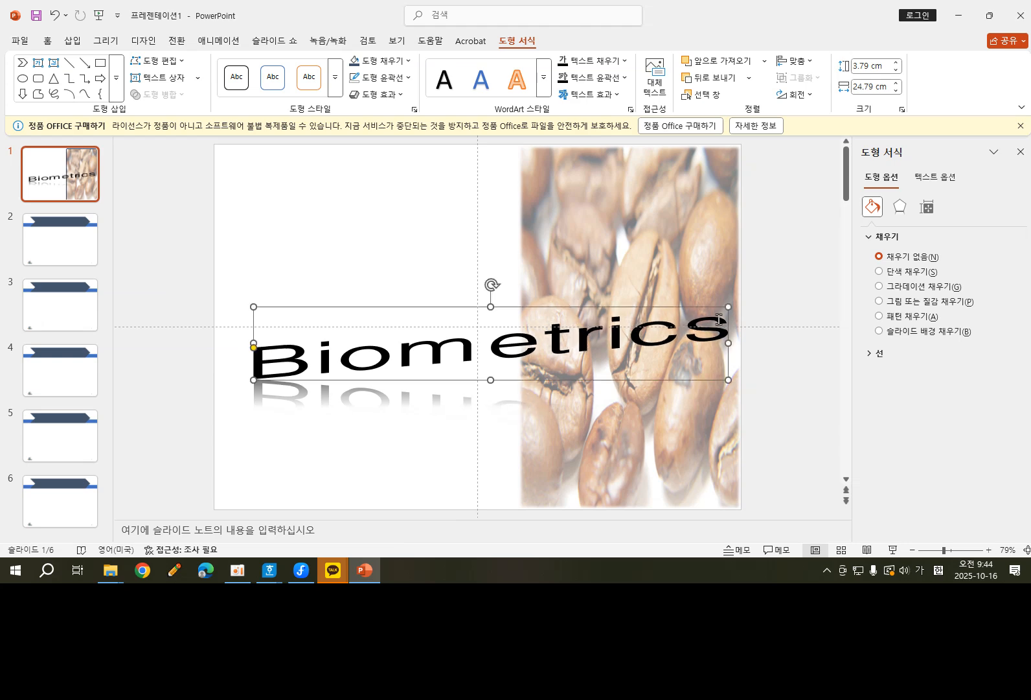
{"action": "left_click_drag", "start_coordinate": [732, 304], "coordinate": [707, 310]}
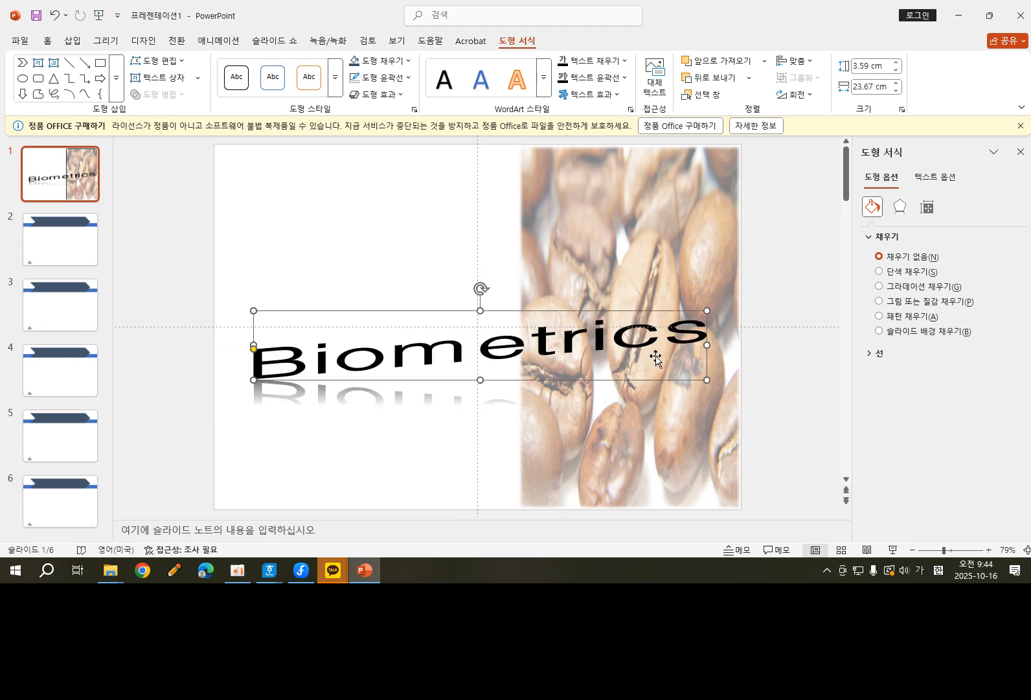
{"action": "left_click", "coordinate": [516, 329]}
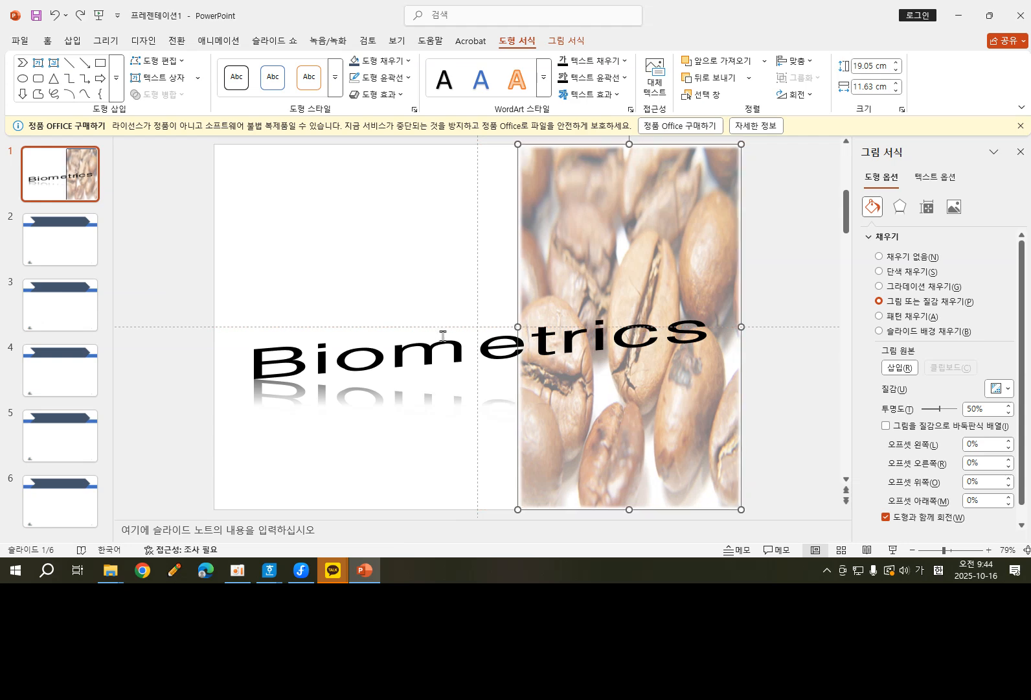
{"action": "left_click", "coordinate": [473, 344]}
{"action": "left_click_drag", "start_coordinate": [498, 307], "coordinate": [505, 308]}
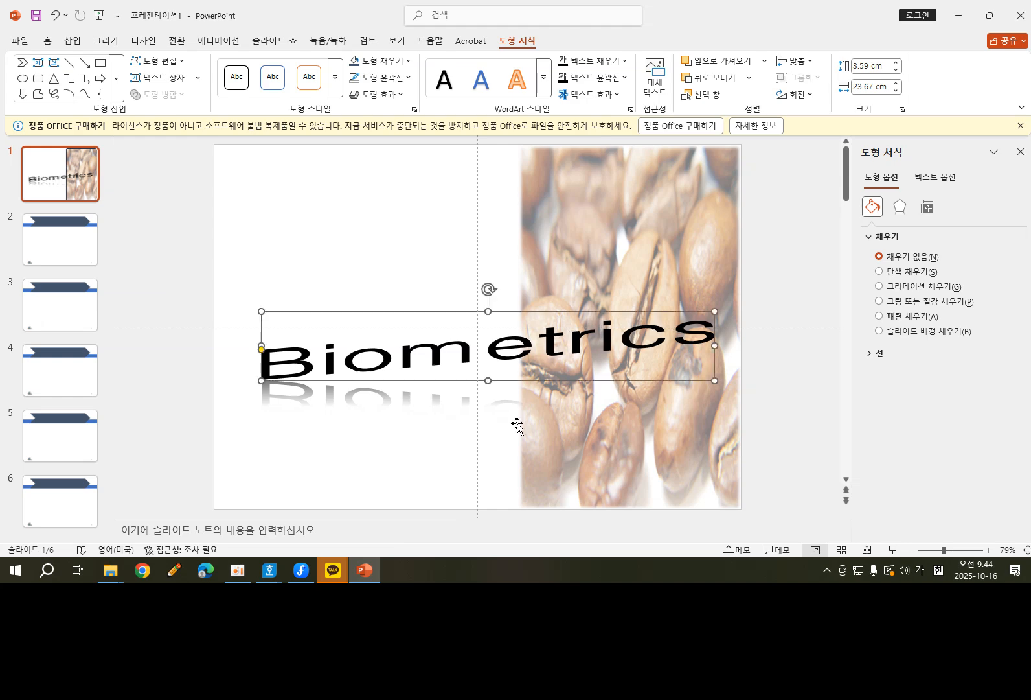
{"action": "left_click", "coordinate": [779, 267]}
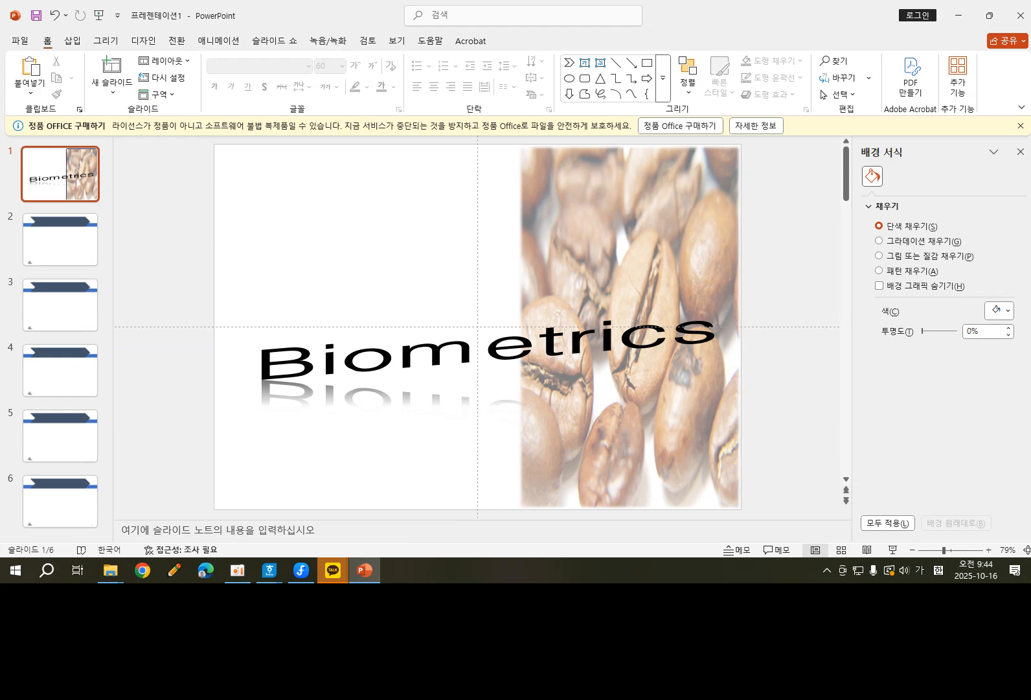
Insert the picture 로고3 from the ITQ Picture folder on the cover slide.
{"action": "left_click", "coordinate": [73, 42]}
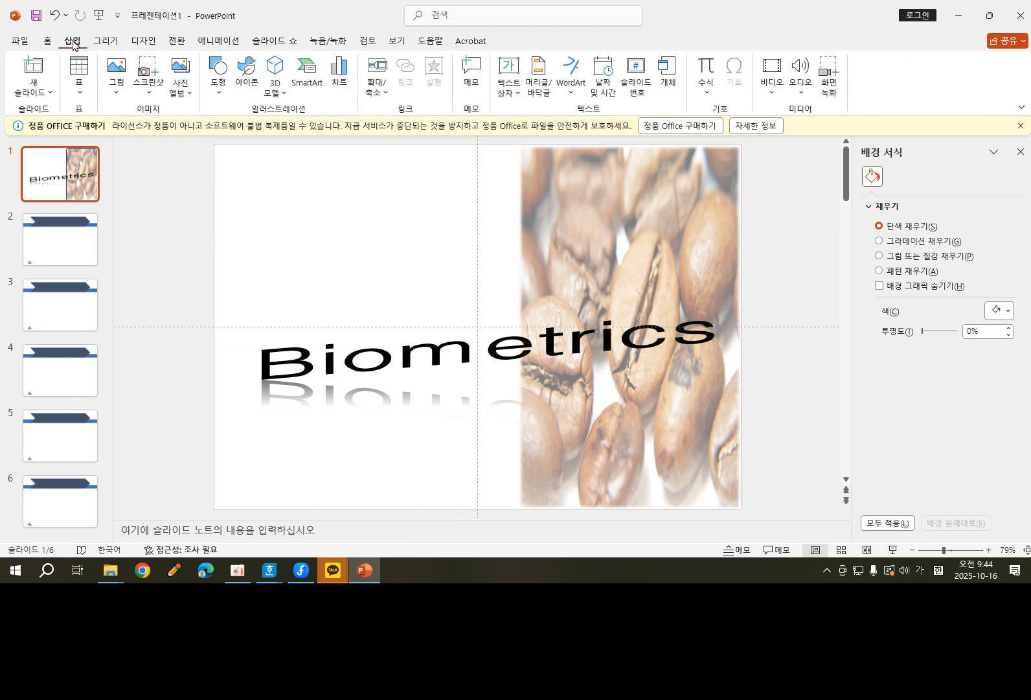
{"action": "left_click", "coordinate": [117, 79]}
{"action": "left_click", "coordinate": [154, 133]}
{"action": "left_click", "coordinate": [712, 220]}
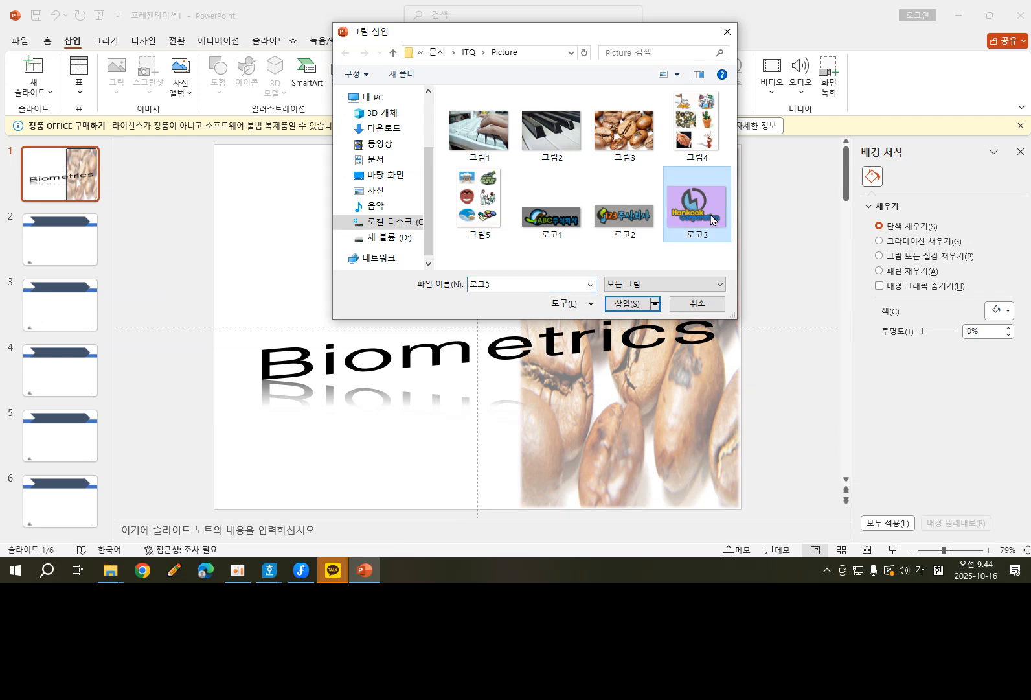
{"action": "left_click", "coordinate": [627, 304]}
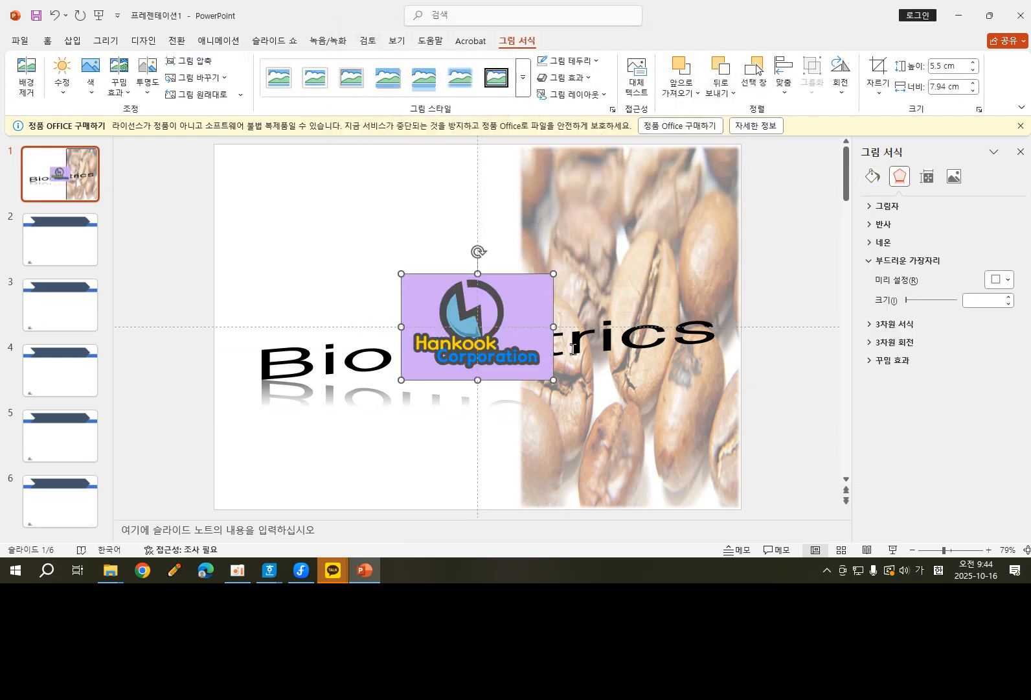
Make the logo's purple background transparent and shrink the logo to about 3.25 × 2.25 cm in the slide's upper-left corner.
{"action": "left_click", "coordinate": [93, 98]}
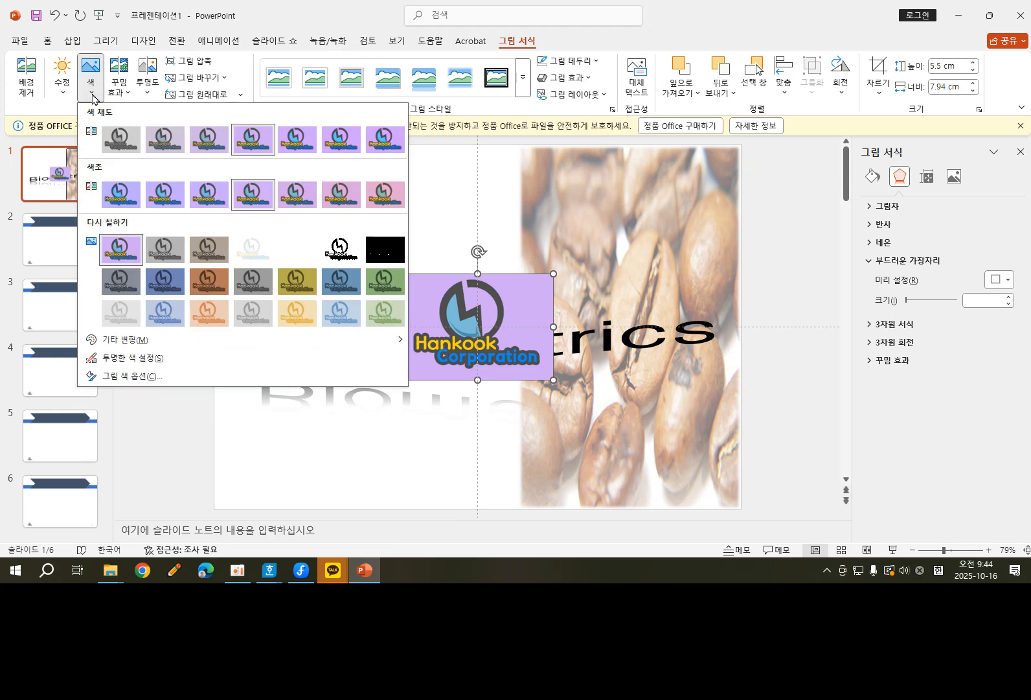
{"action": "left_click", "coordinate": [161, 357]}
{"action": "left_click", "coordinate": [526, 296]}
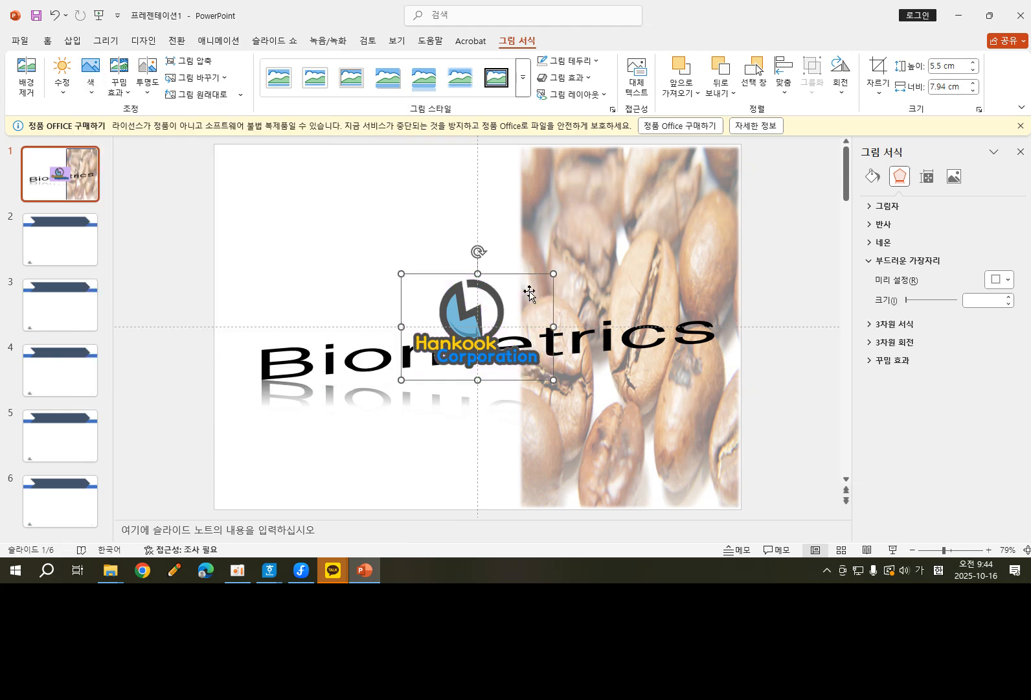
{"action": "left_click_drag", "start_coordinate": [400, 271], "coordinate": [224, 154]}
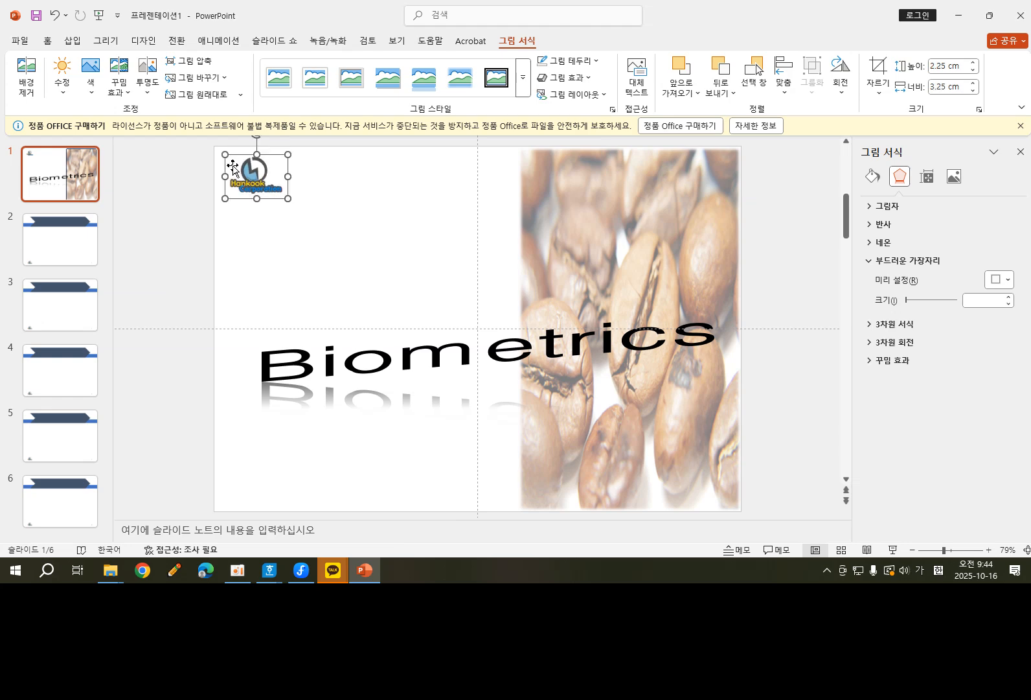
{"action": "left_click", "coordinate": [360, 198]}
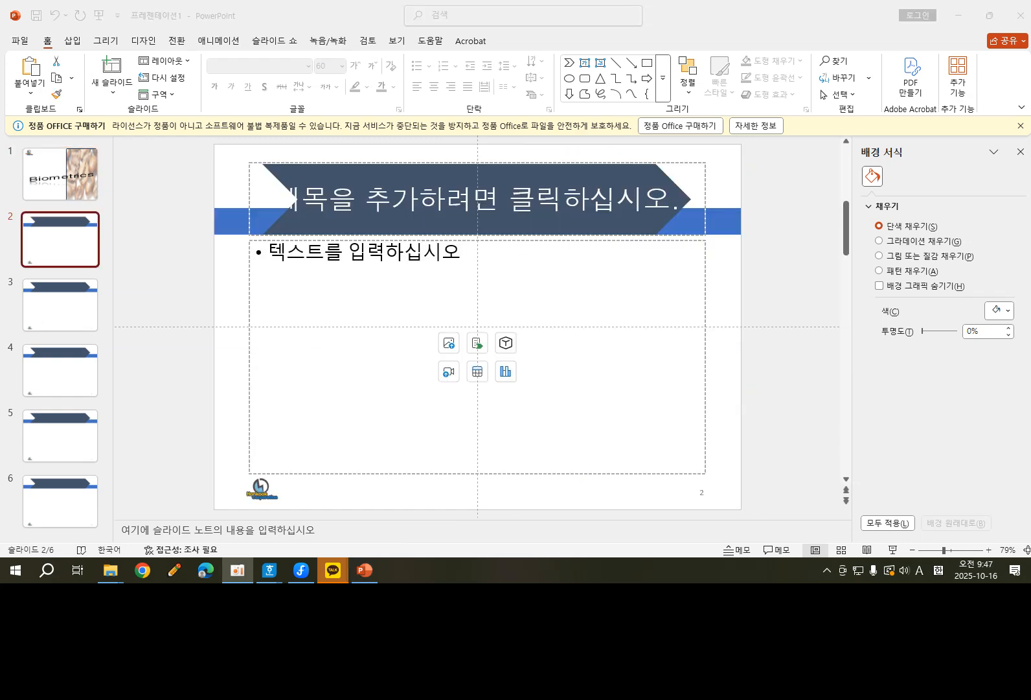
Switch to the exam document in Hangul and check the slide 2 table-of-contents conditions.
{"action": "left_click", "coordinate": [237, 570]}
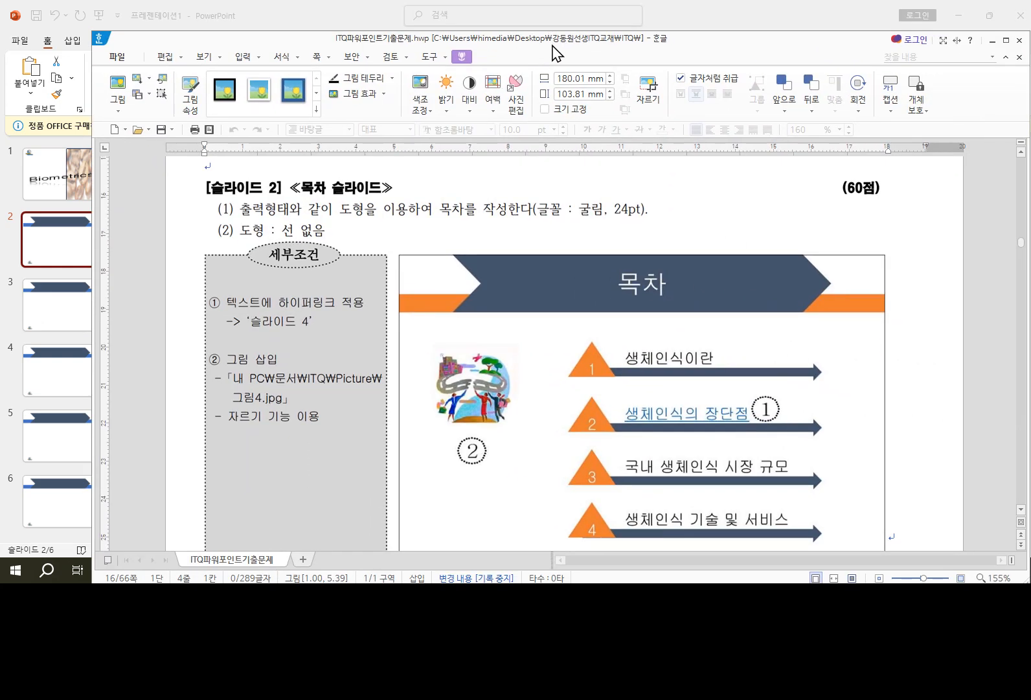